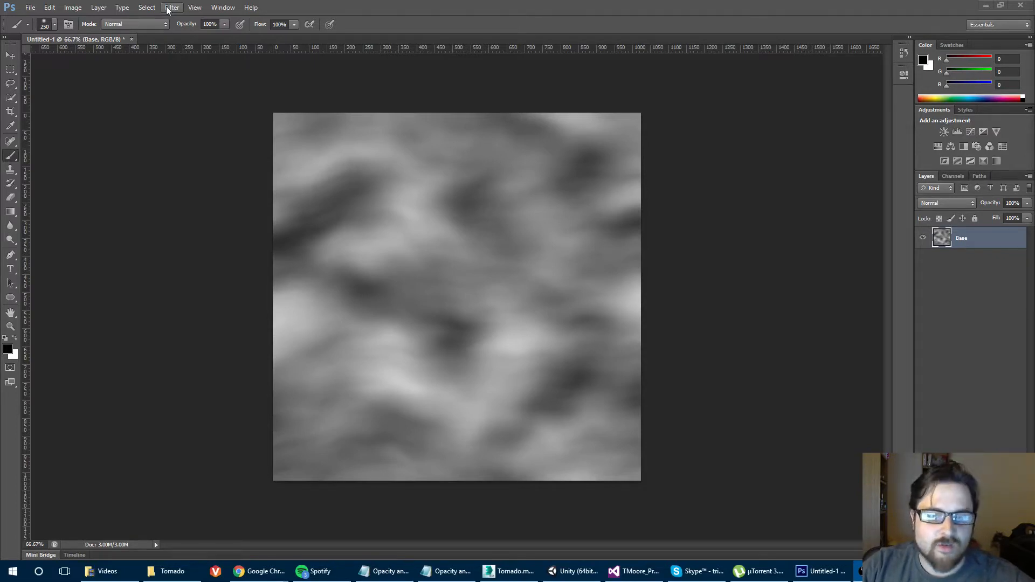
left_click(172, 8)
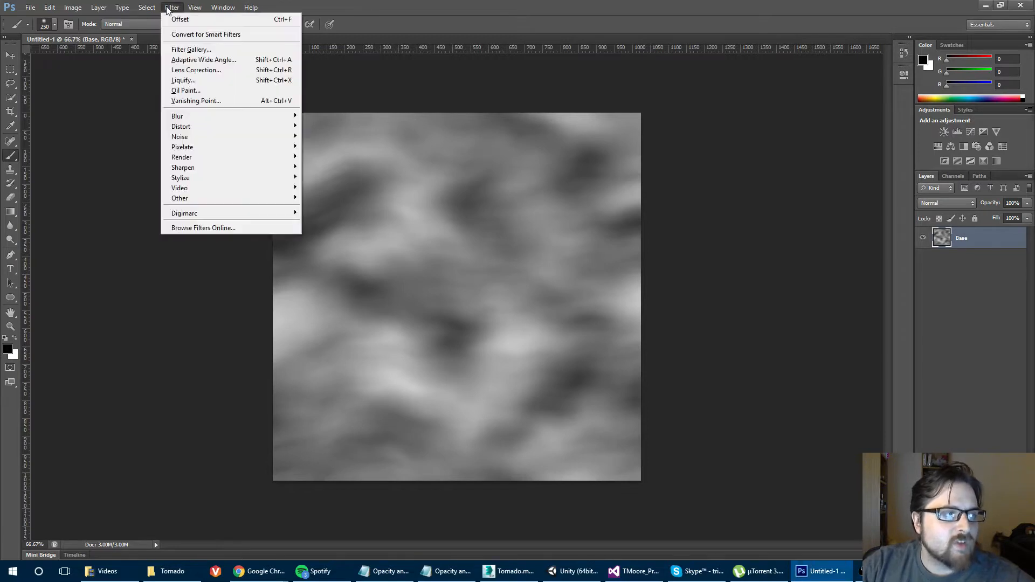
left_click(168, 8)
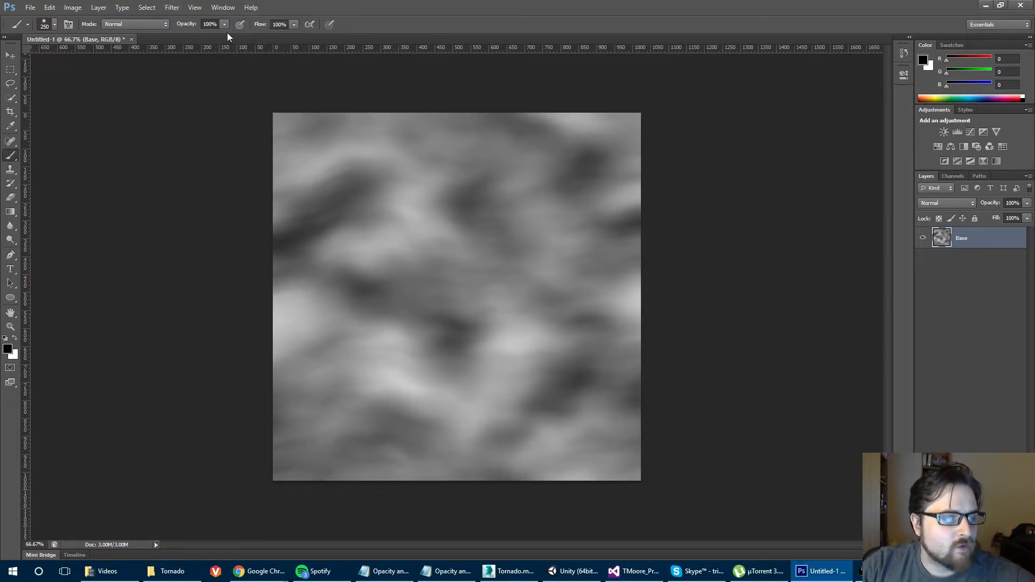
left_click(170, 8)
left_click(170, 8)
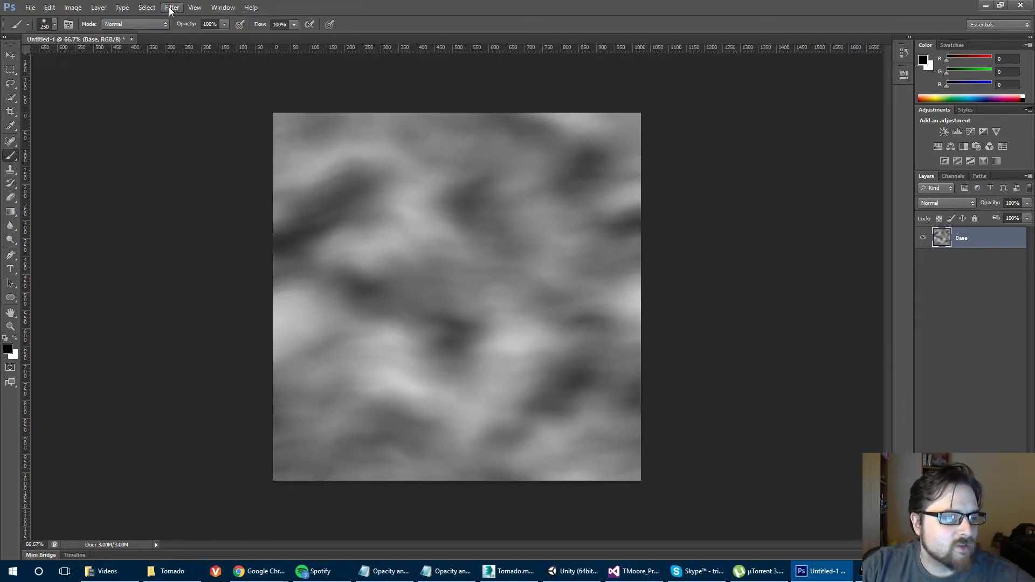
left_click(170, 8)
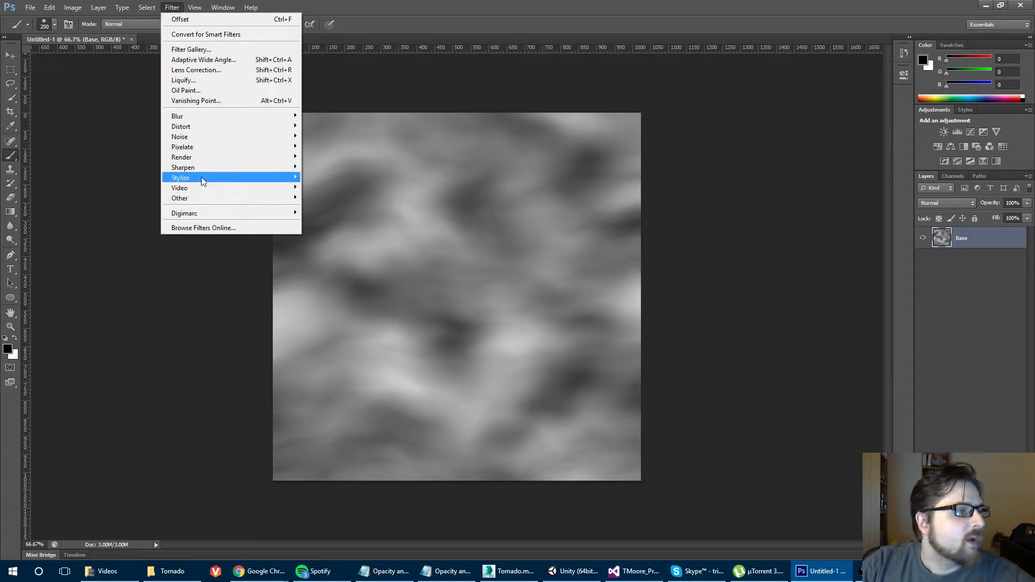
mouse_move(196, 204)
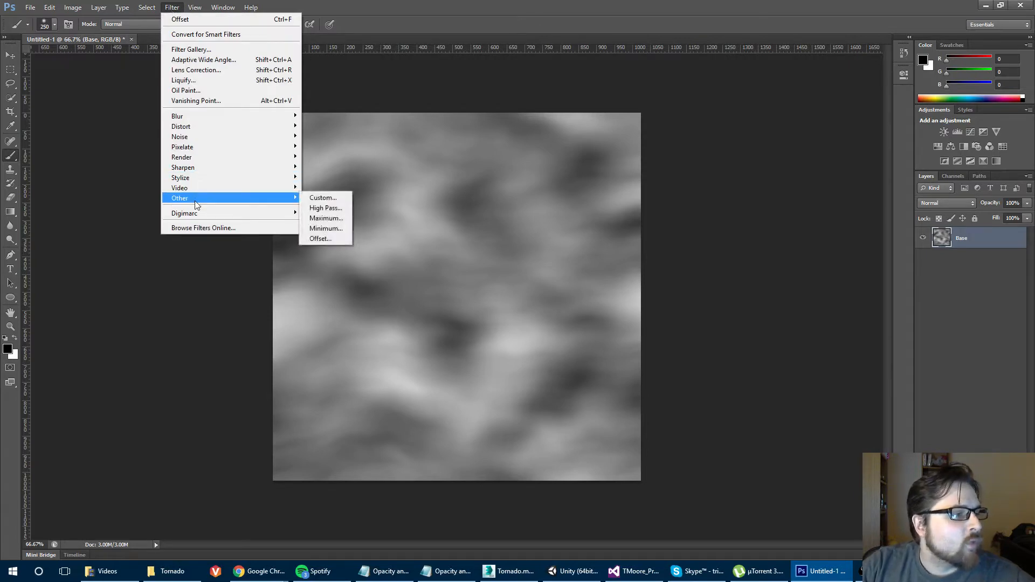
left_click(334, 238)
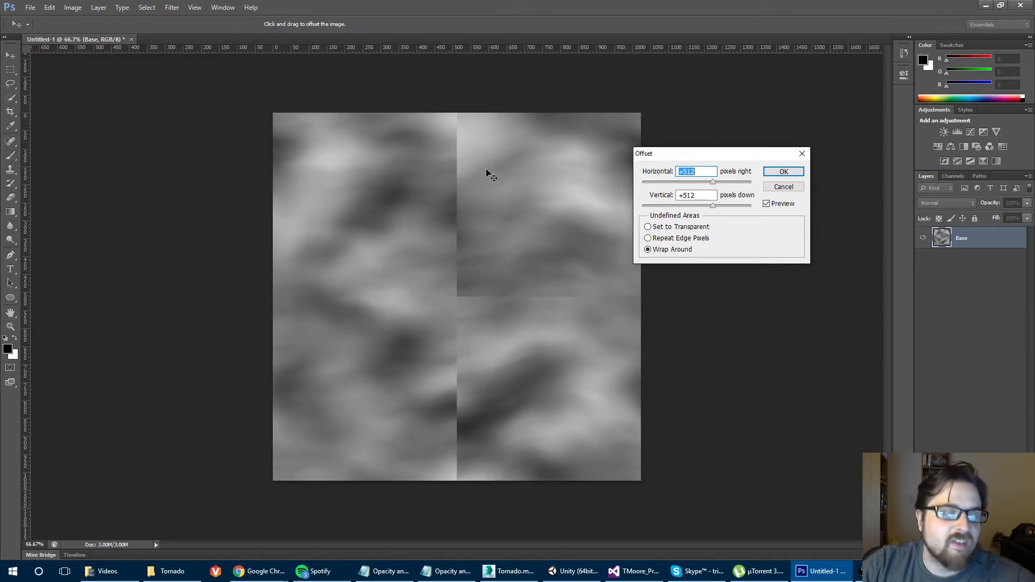
left_click(784, 187)
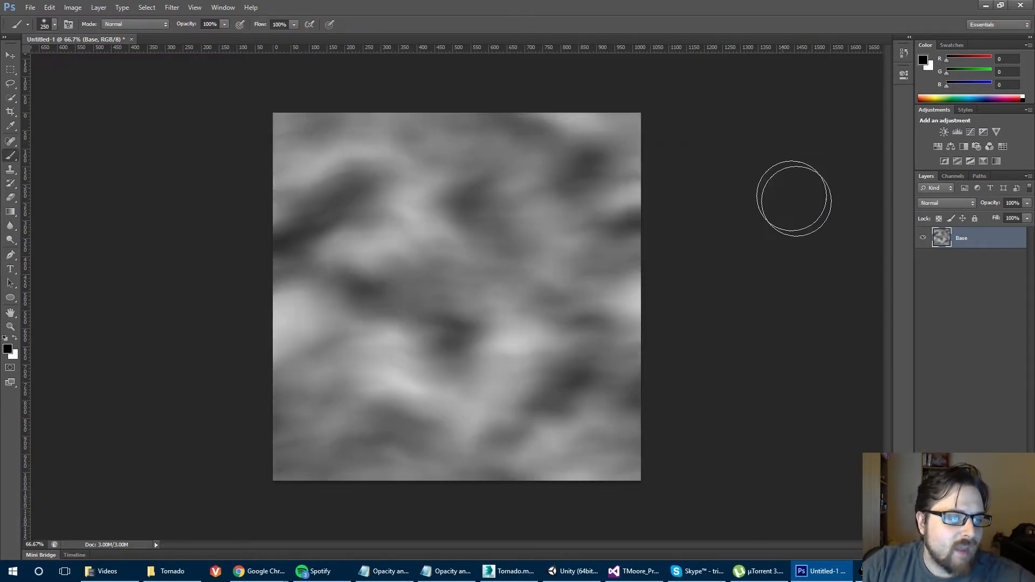
Duplicate the Base layer and name the copy "Offset".
key("ctrl+j")
double_click(963, 239)
type("Offset")
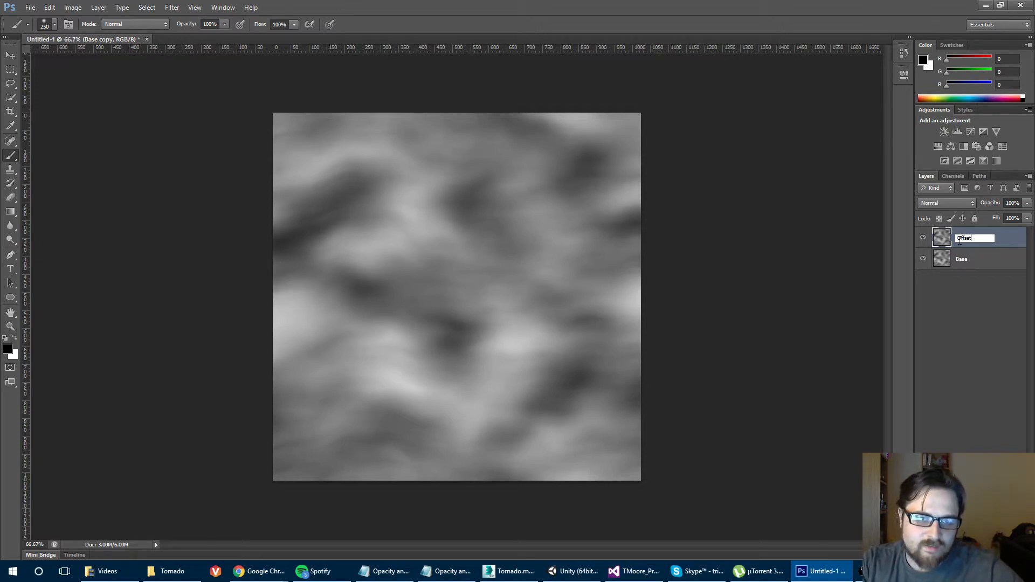
key("Return")
Apply the Offset filter to the Offset layer with +512 pixels horizontally and vertically, wrapping around the edges.
left_click(172, 8)
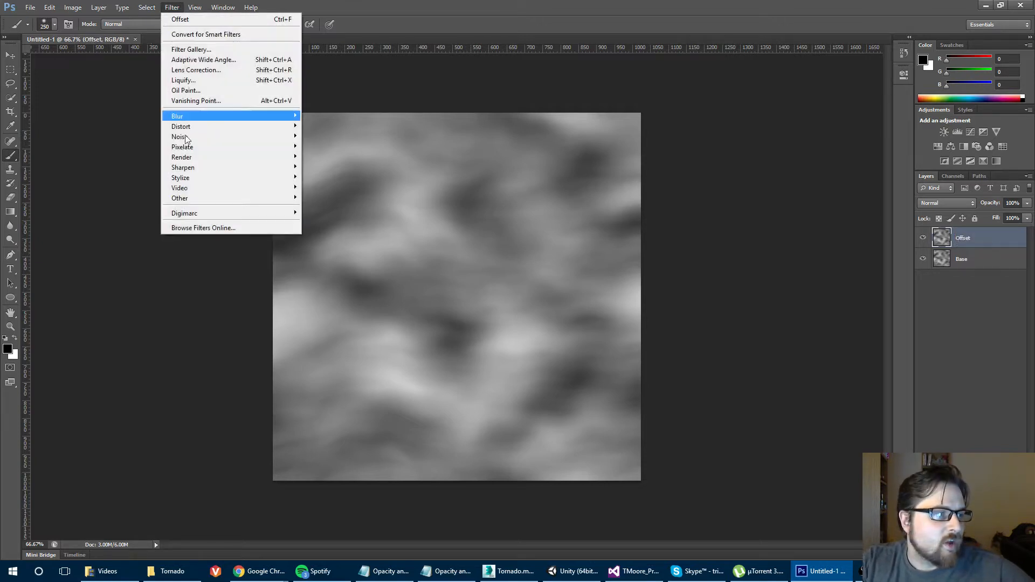
mouse_move(181, 199)
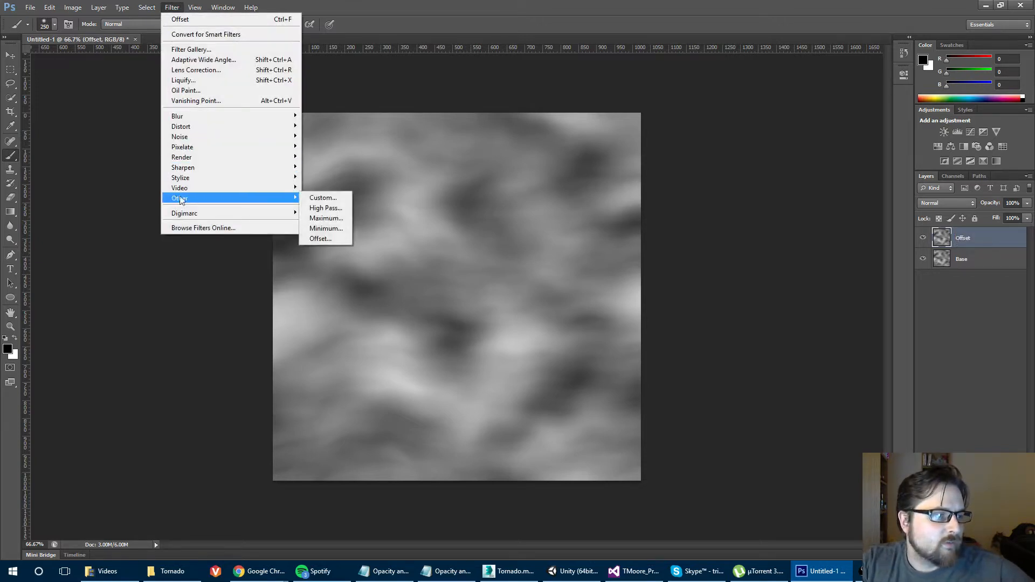
left_click(320, 239)
left_click(783, 172)
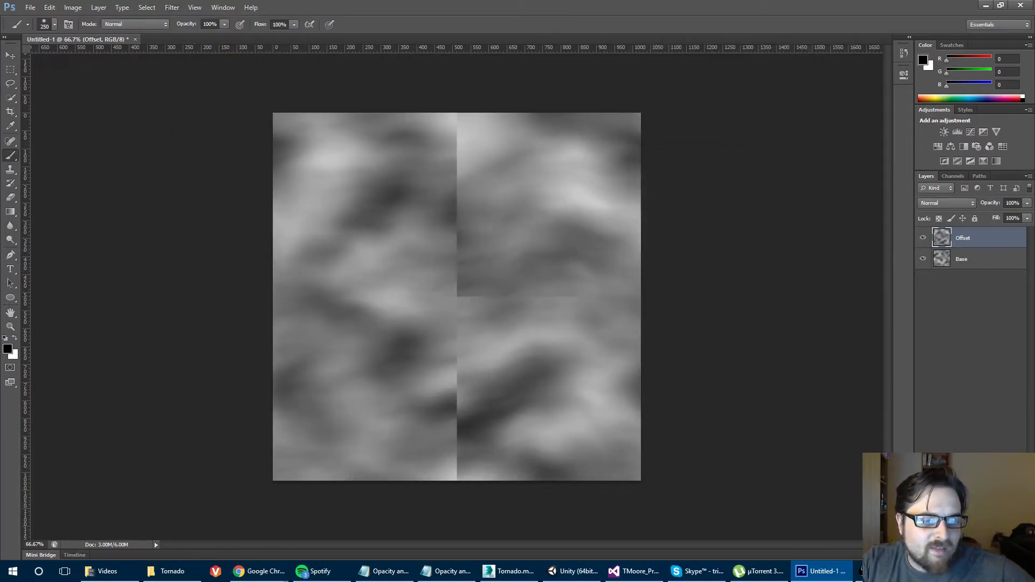
Add a layer mask to the Offset layer and brush black over the vertical and horizontal centre seams with the 250 px brush.
left_click(9, 142)
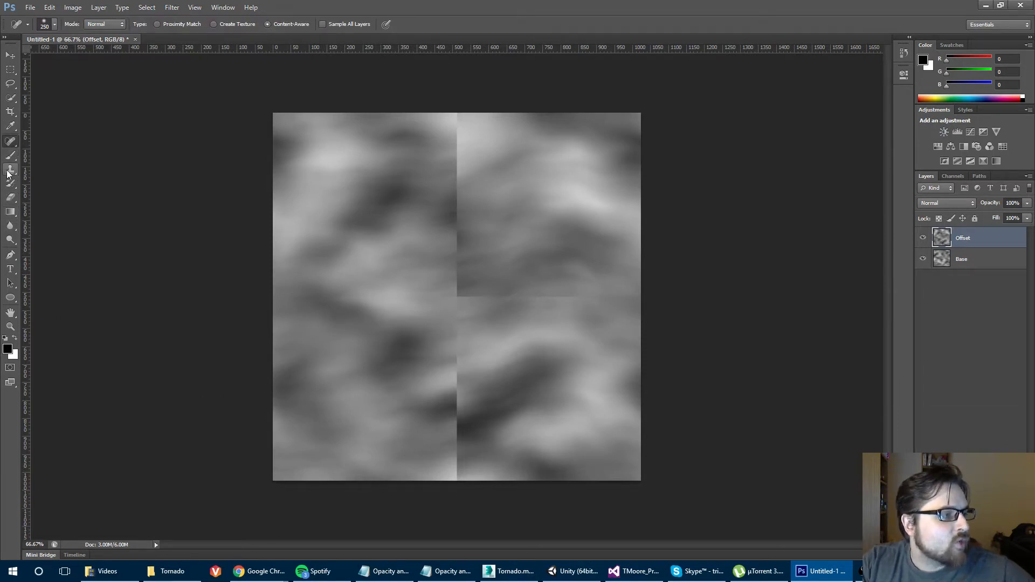
left_click(11, 155)
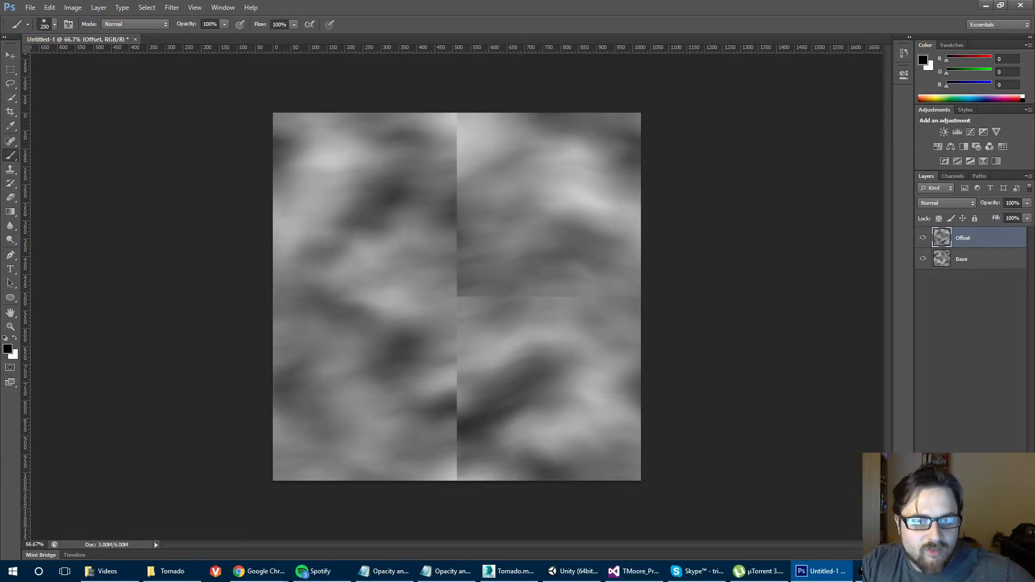
left_click(961, 555)
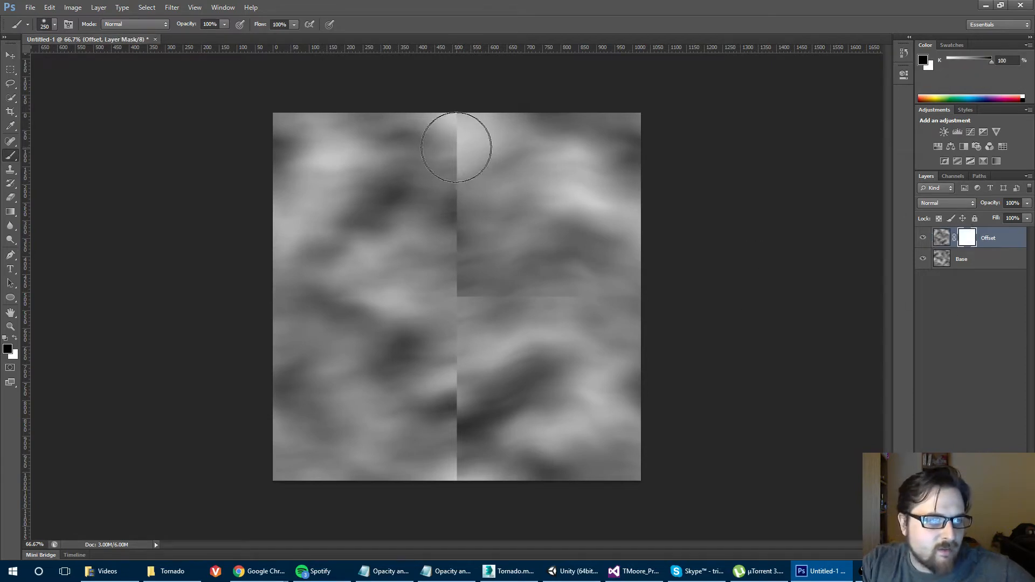
mouse_move(456, 146)
left_mouse_down()
mouse_move(474, 143)
mouse_move(453, 185)
mouse_move(456, 441)
mouse_move(453, 418)
left_mouse_up()
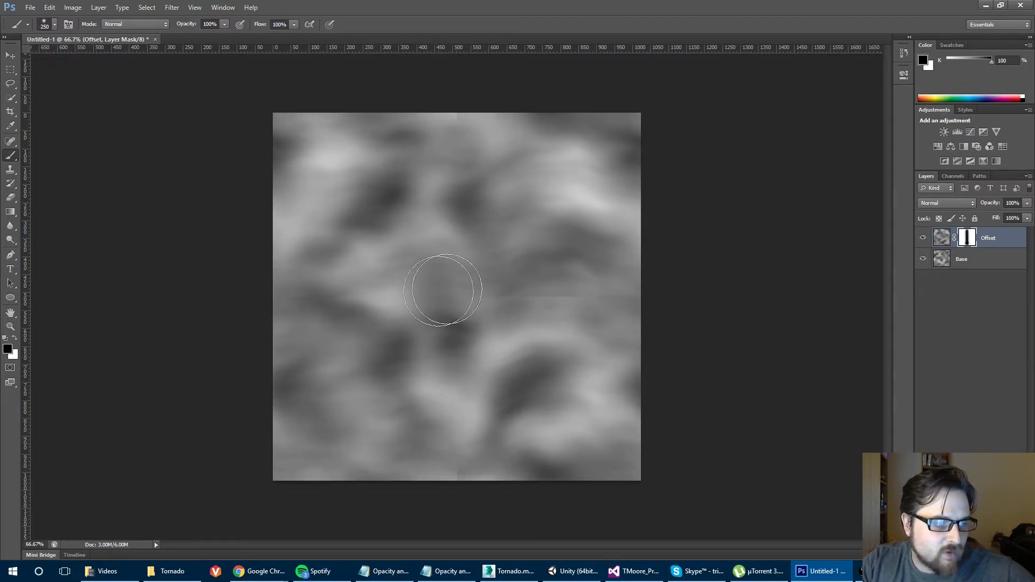
left_click_drag(313, 298, 593, 299)
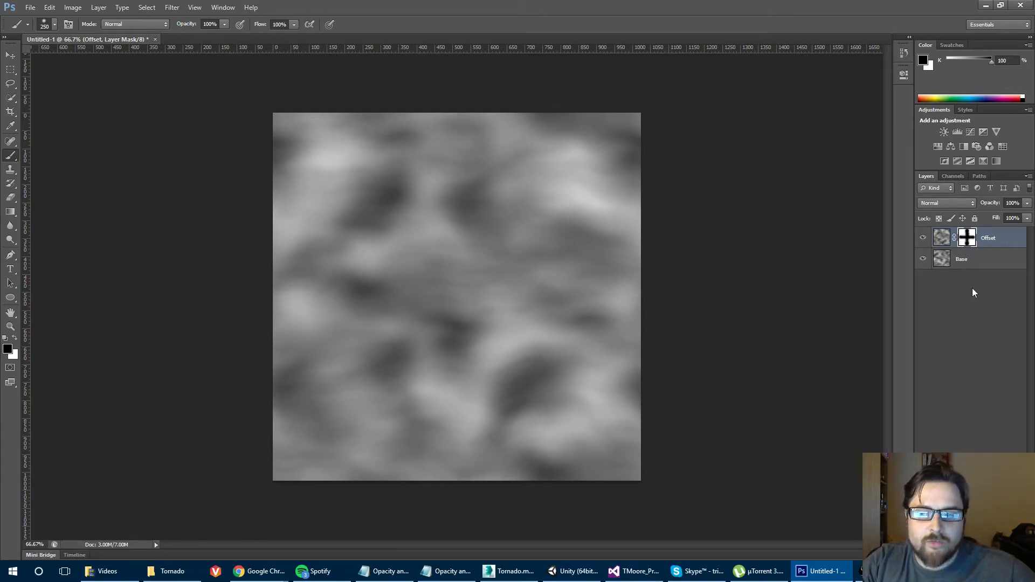
Stamp the Offset and Base layers into a new merged layer and preview the Offset filter on it at different shifts to check for seams.
left_click(991, 268, "shift")
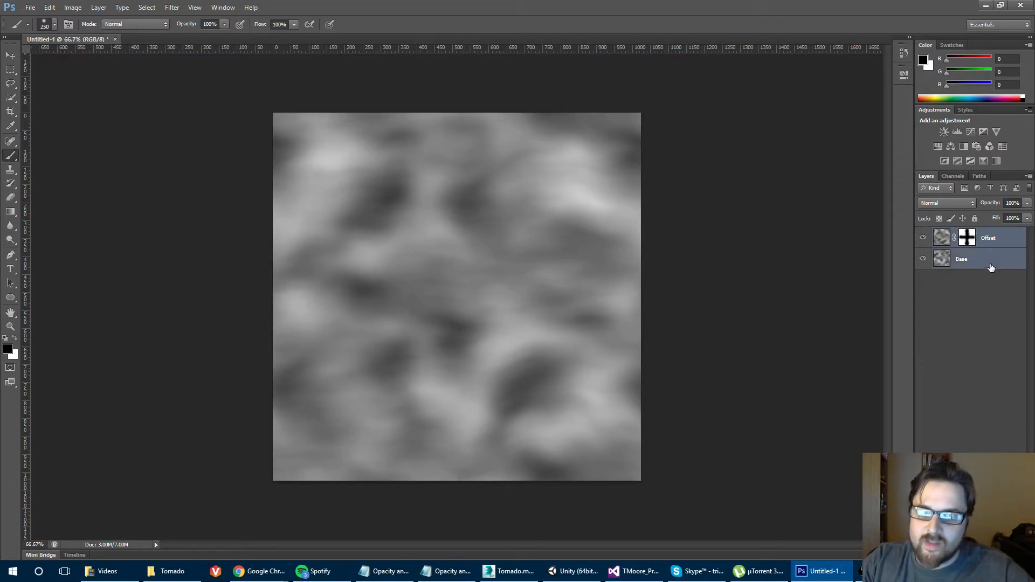
key("ctrl+shift+alt+e")
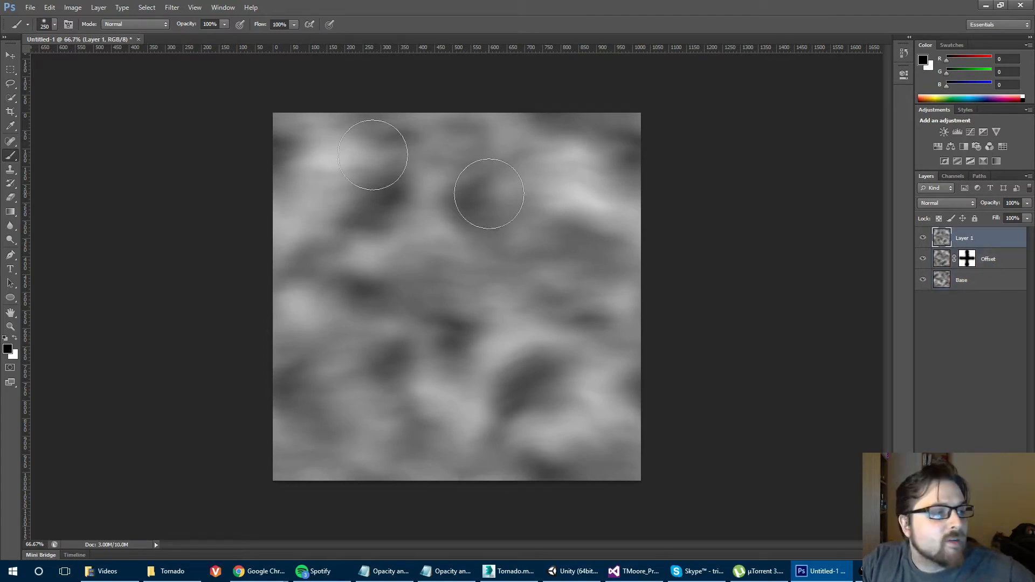
left_click(172, 7)
mouse_move(187, 199)
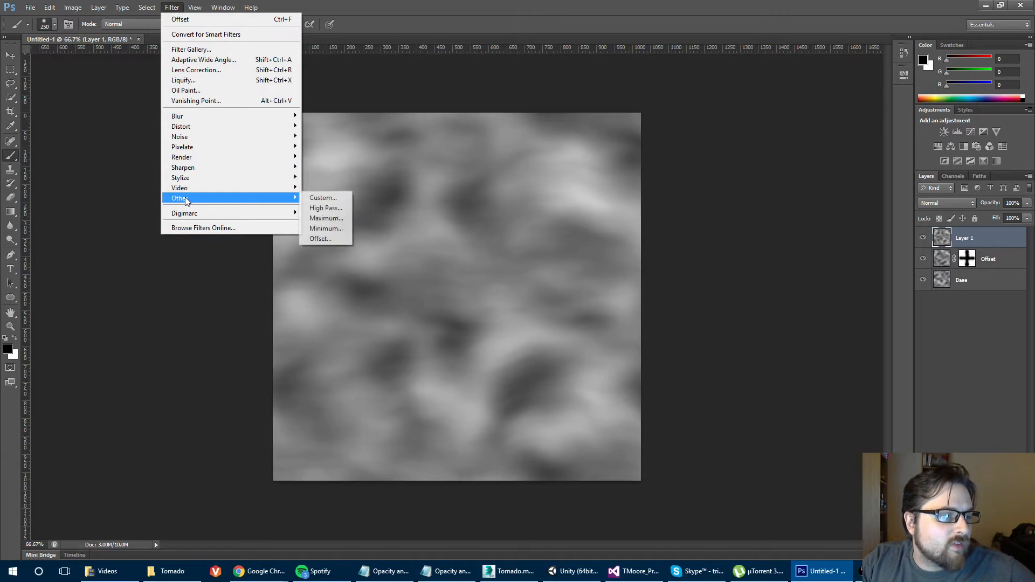
left_click(340, 242)
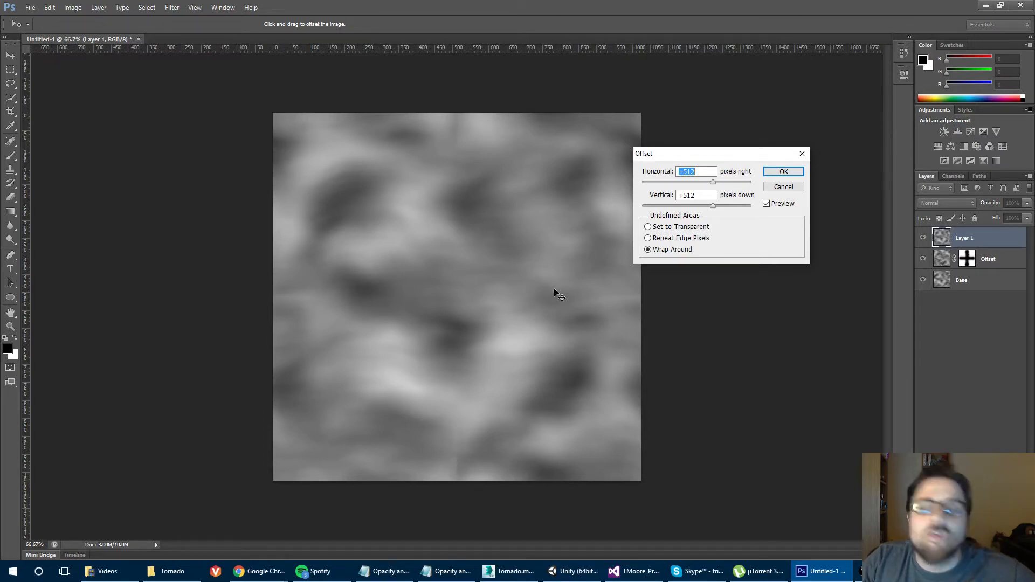
left_click_drag(713, 183, 697, 189)
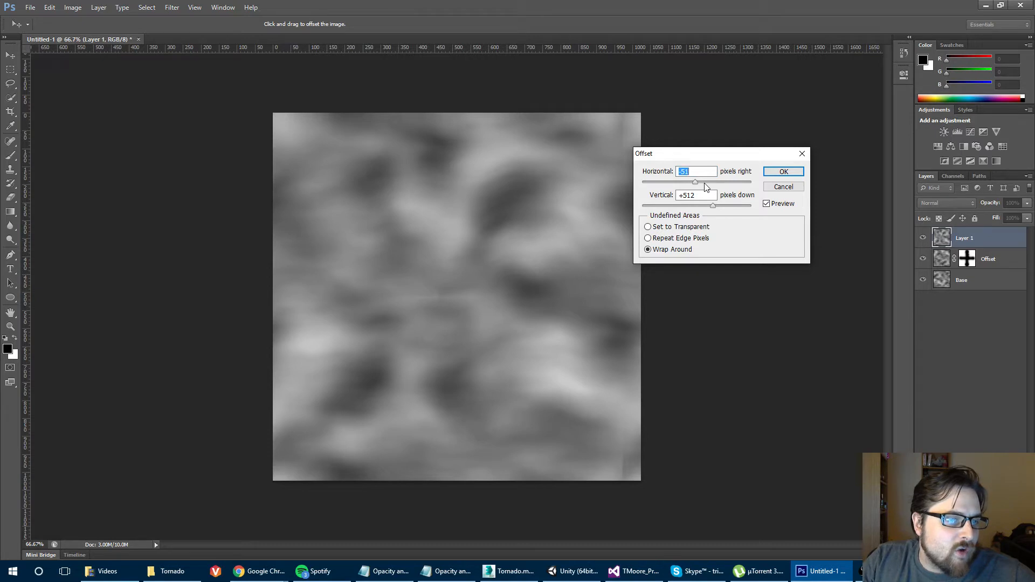
left_click(706, 187)
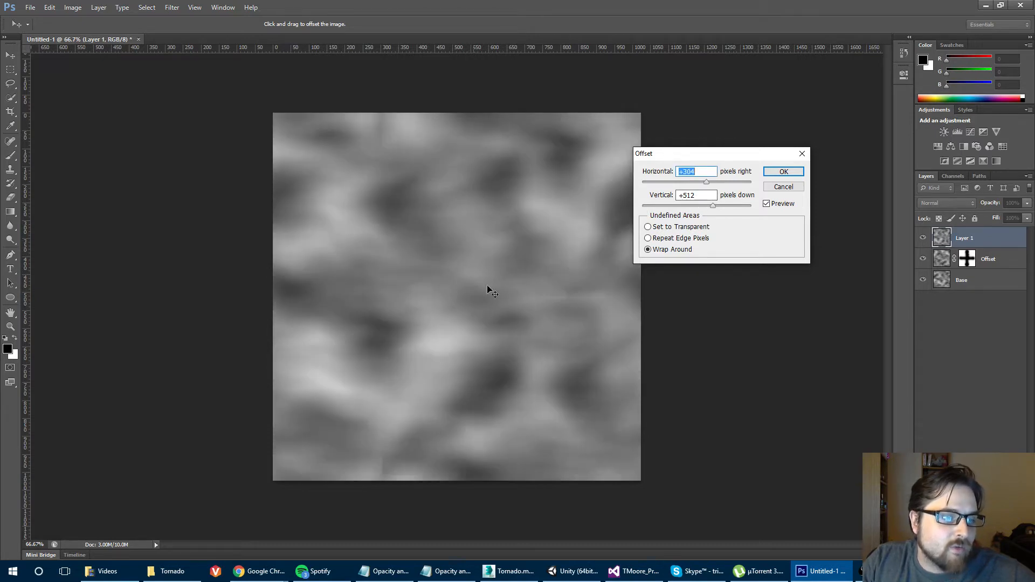
left_click_drag(712, 208, 700, 207)
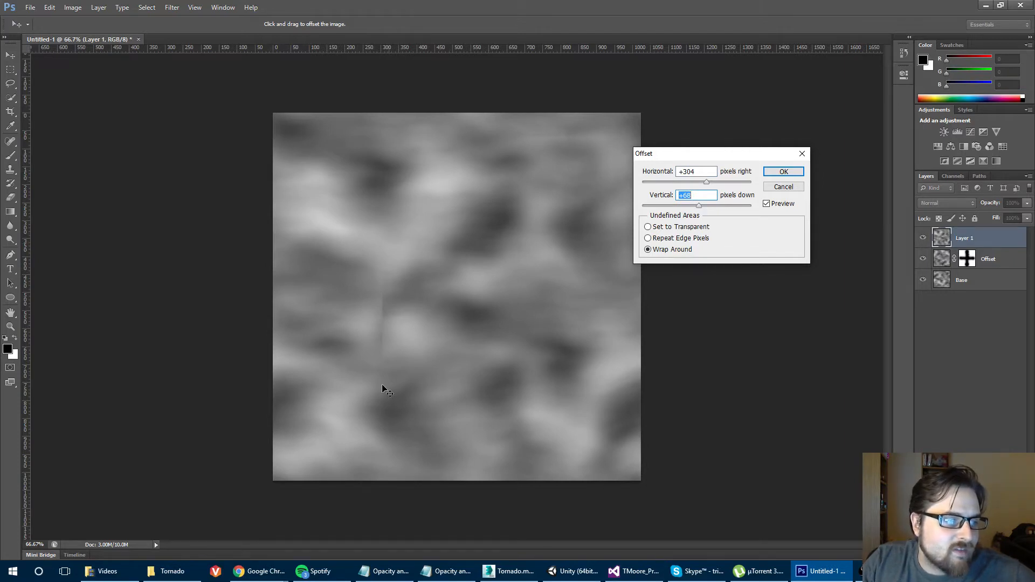
left_click(784, 188)
key("b")
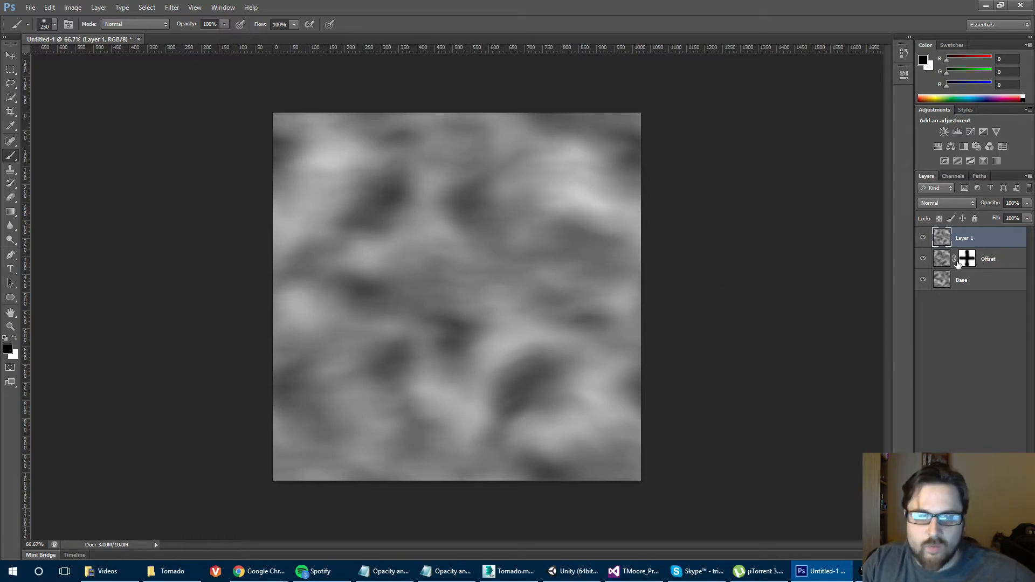
Delete the merged layer and the masked Offset layer, keeping only Base.
left_click(994, 263, "shift")
key("Delete")
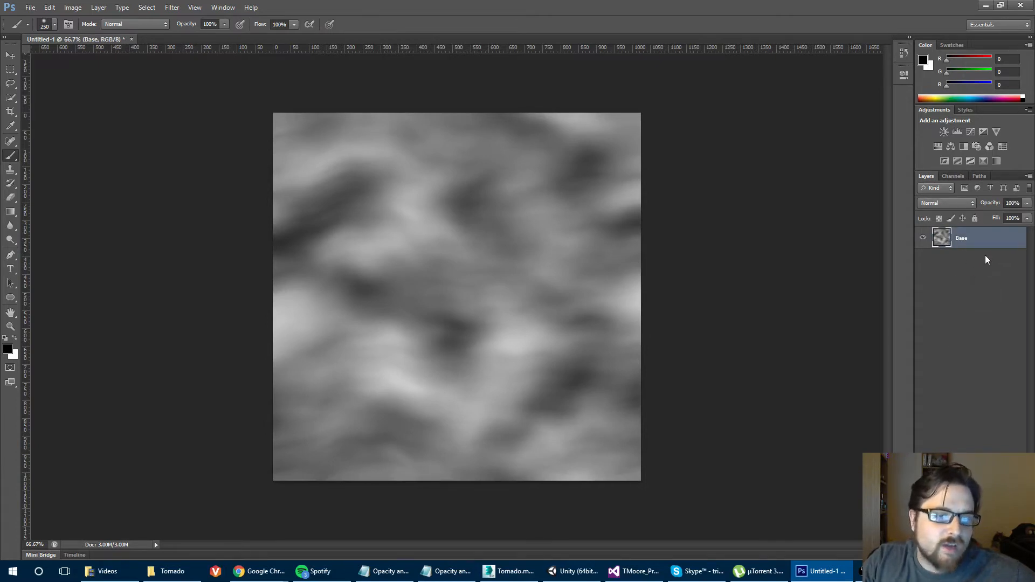
Duplicate the Base layer and name the copy "Offset_1".
left_click_drag(971, 249, 968, 236, "alt")
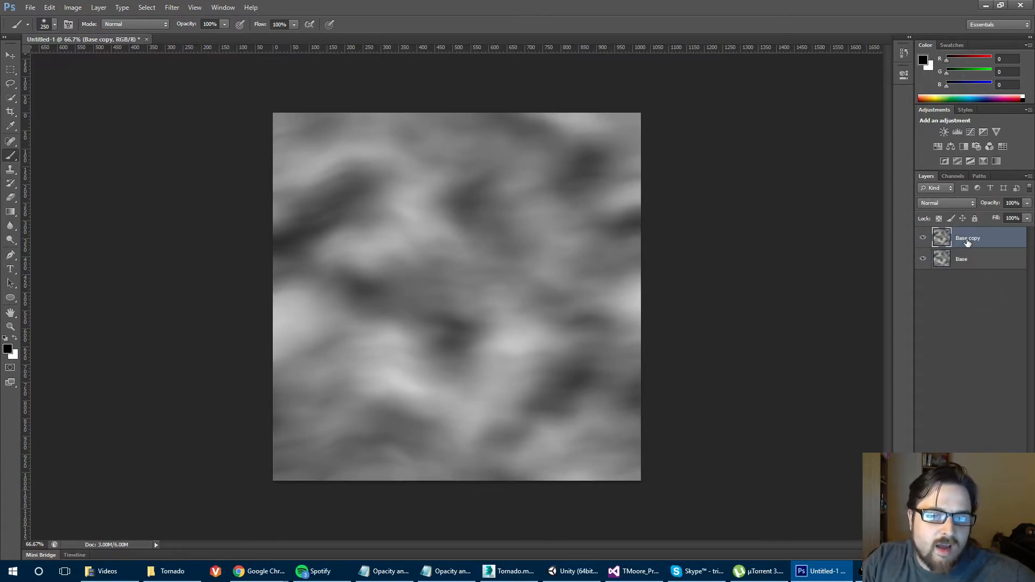
double_click(968, 239)
type("Offset_1")
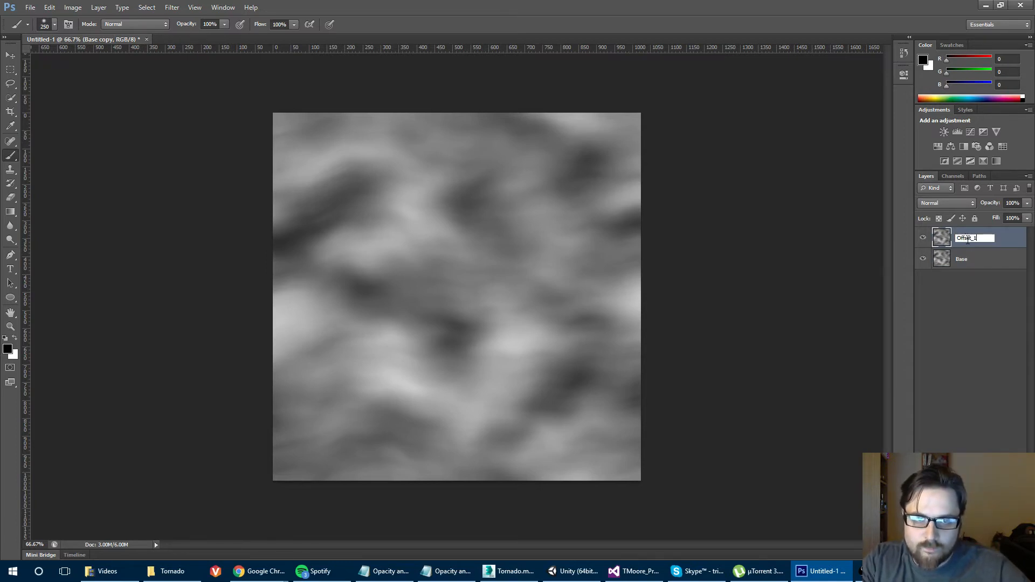
key("Return")
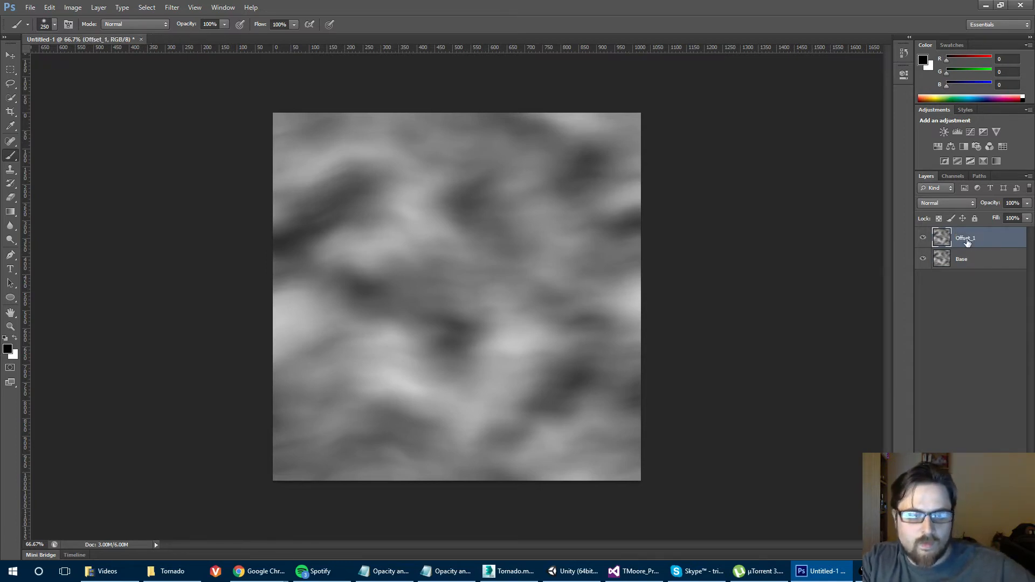
Apply the Offset filter to the Offset_1 layer with 0 pixels horizontally and +512 vertically, wrapping around the edges.
left_click(172, 7)
mouse_move(187, 199)
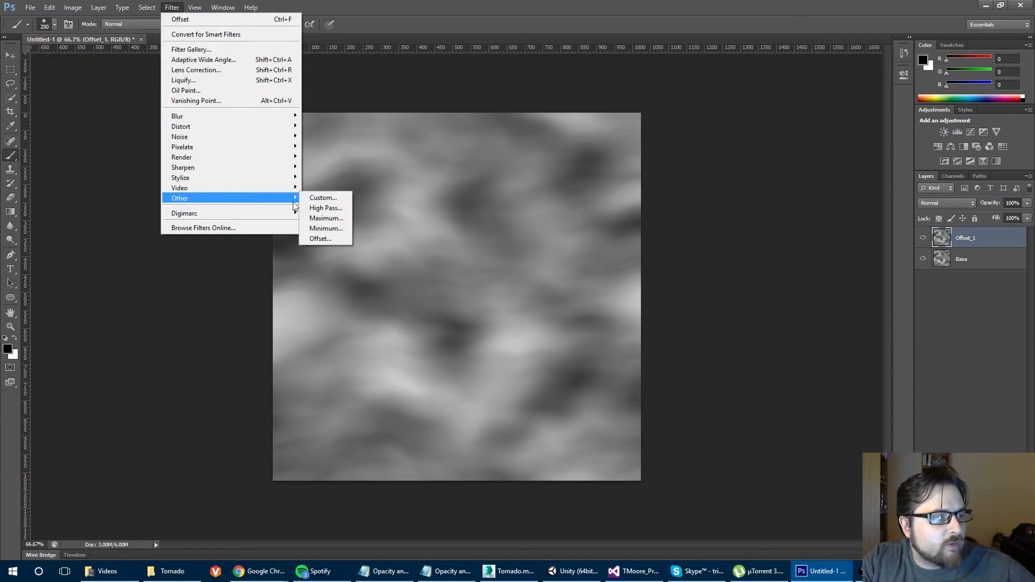
left_click(318, 239)
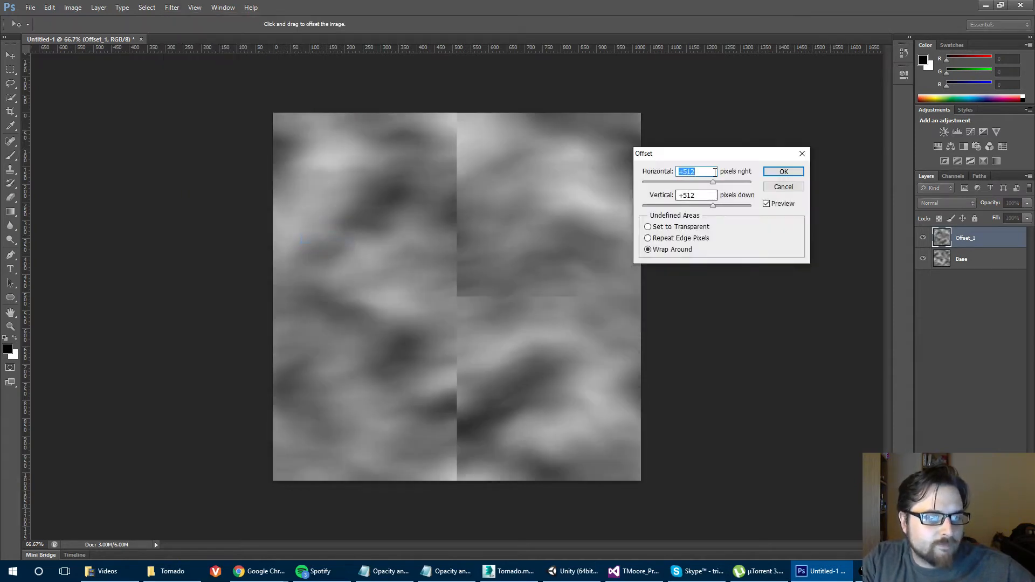
type("0")
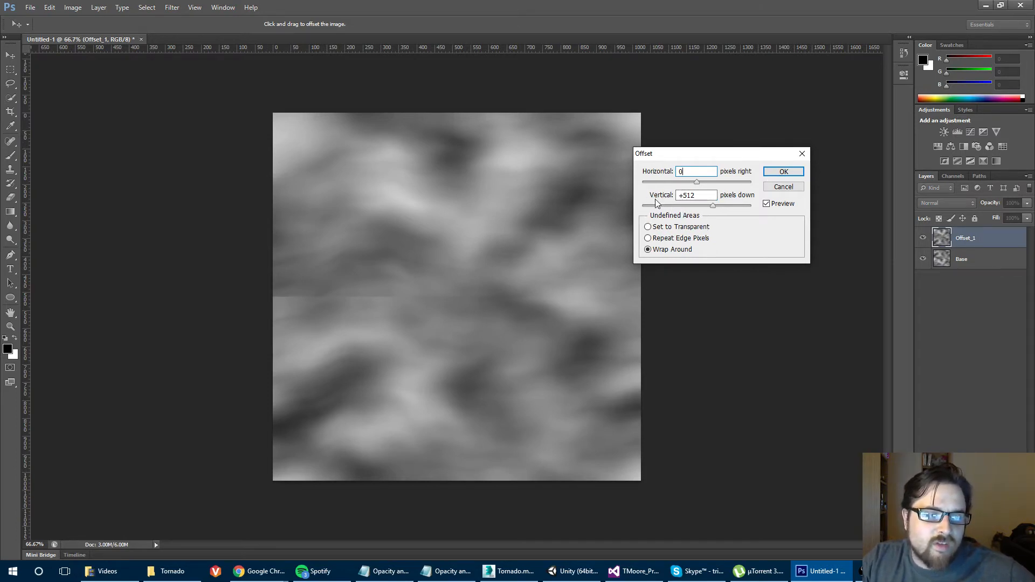
left_click(774, 173)
Add a layer mask to Offset_1 and brush black across the horizontal centre seam with the 250 px brush.
key("b")
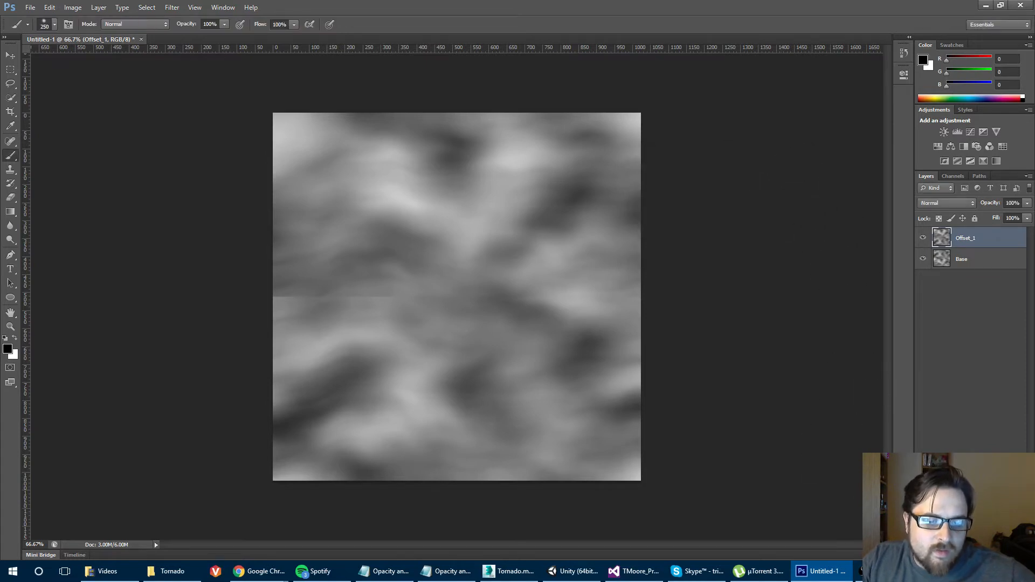
left_click(962, 555)
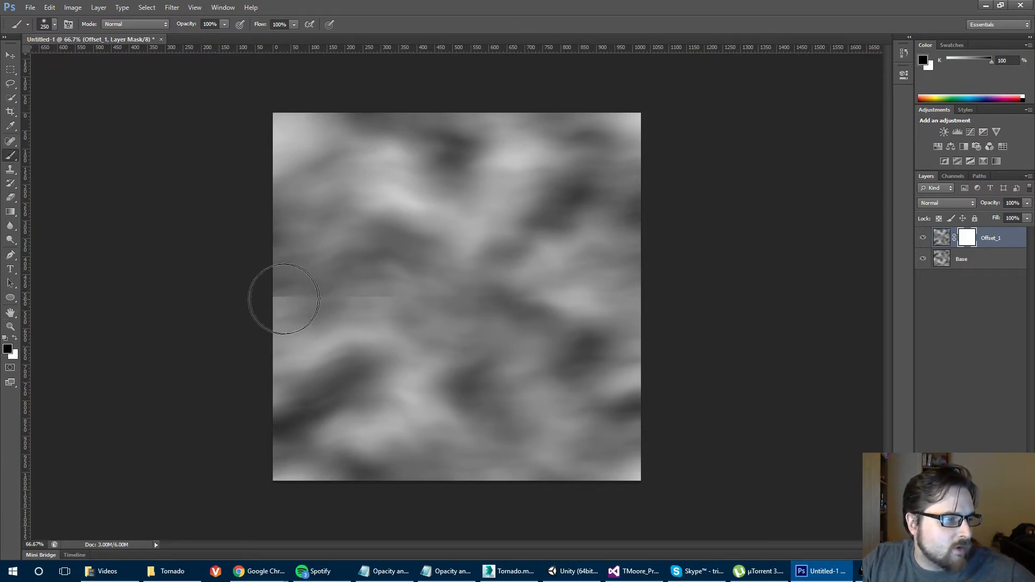
mouse_move(265, 300)
left_mouse_down()
mouse_move(670, 298)
mouse_move(391, 312)
mouse_move(262, 304)
left_mouse_up()
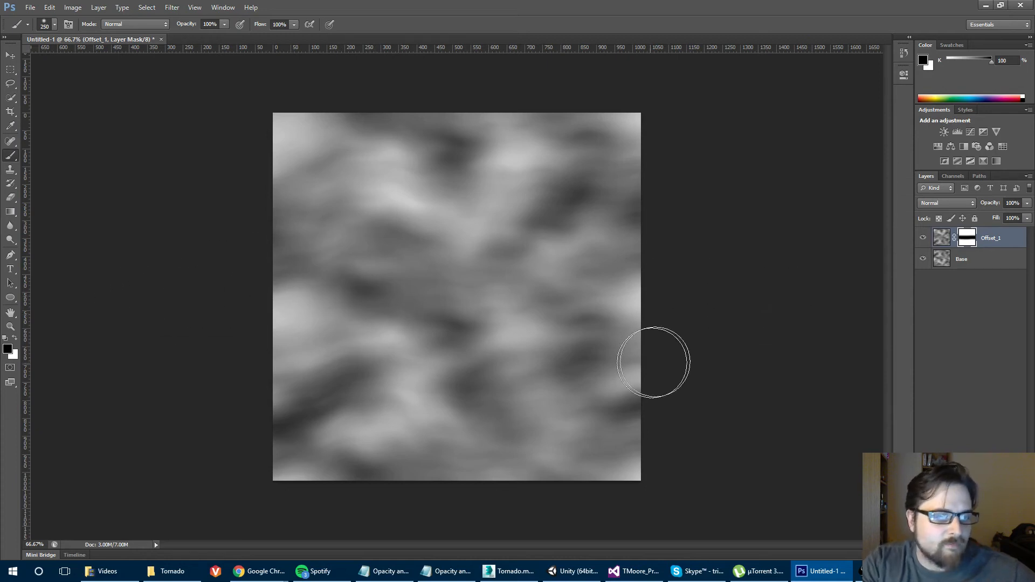
Stamp the Base and Offset_1 layers into a new merged layer and name it "Offset_2".
left_click(990, 258)
left_click(991, 240, "shift")
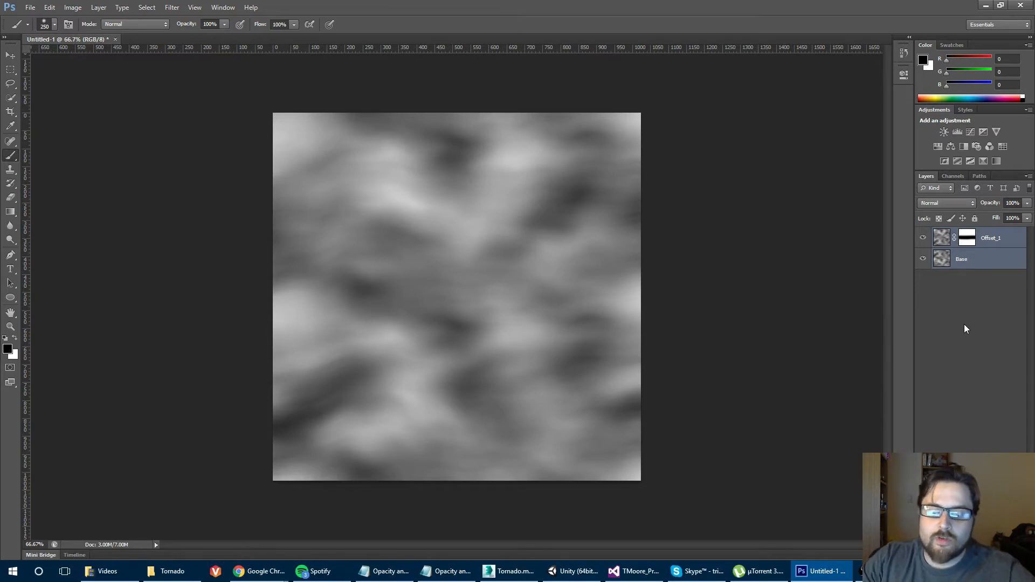
key("ctrl+shift+alt+e")
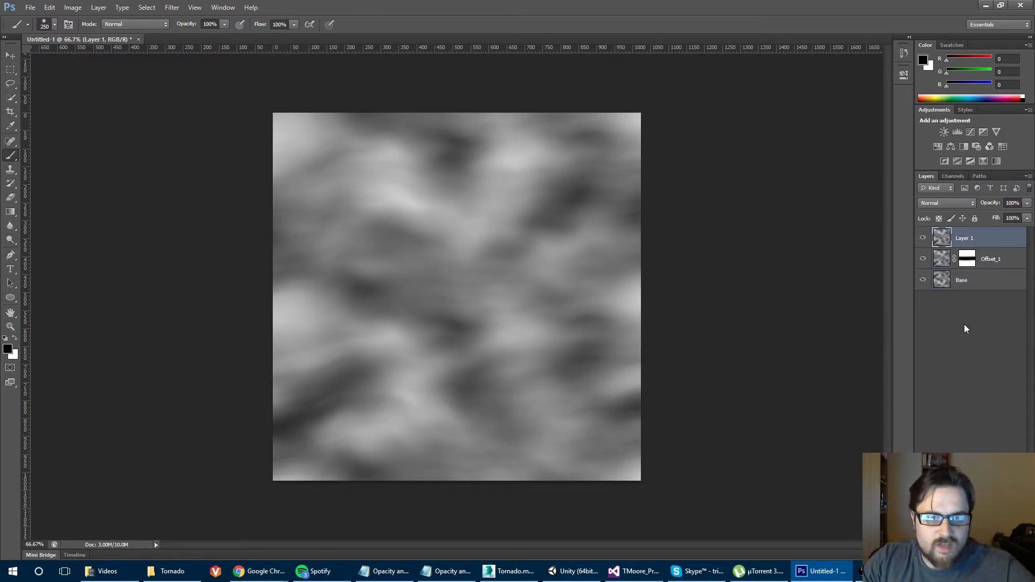
double_click(963, 238)
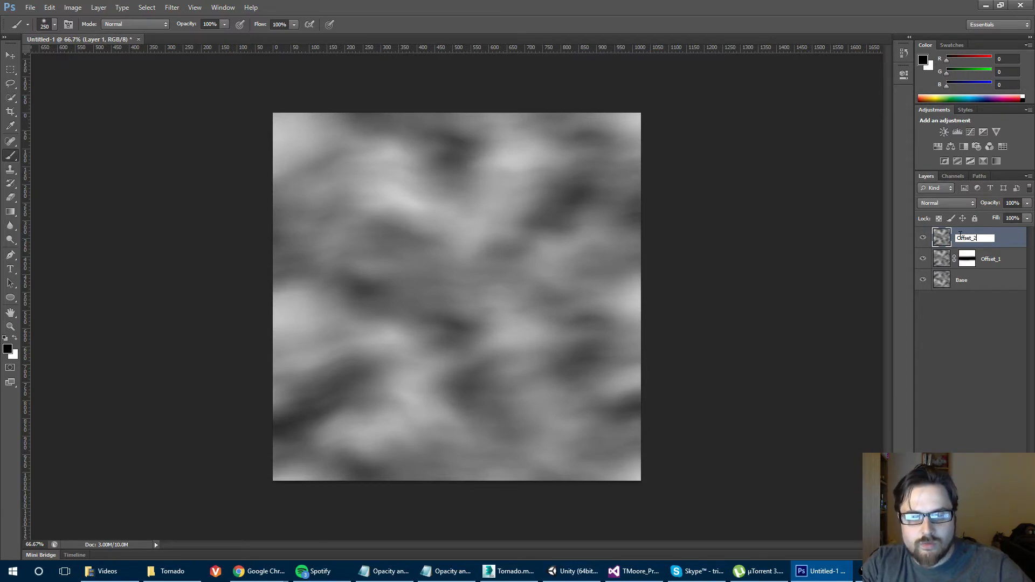
key("Return")
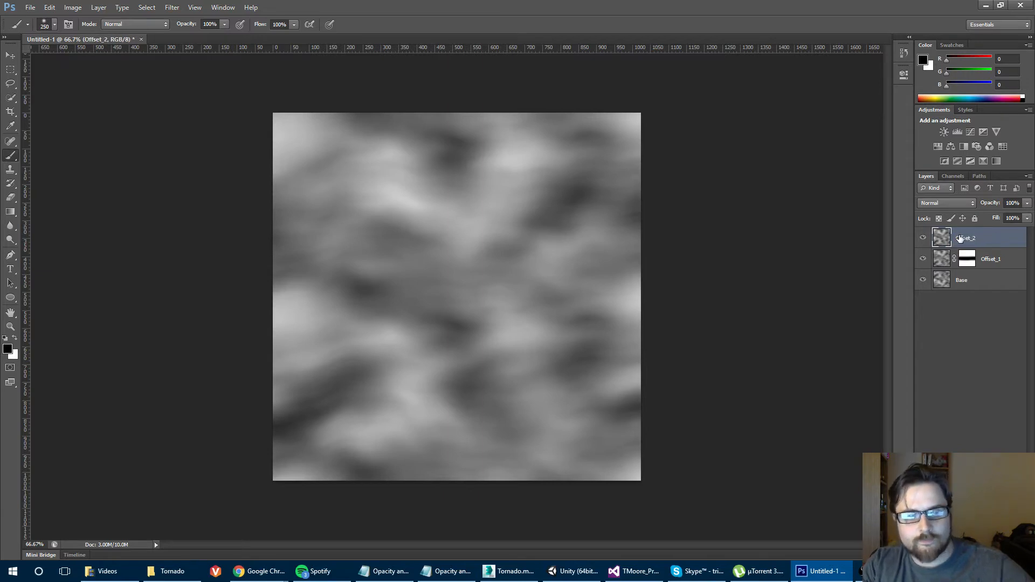
Apply the Offset filter to Offset_2 with 512 pixels horizontally and +512 vertically, wrapping around the edges.
left_click(168, 7)
mouse_move(259, 198)
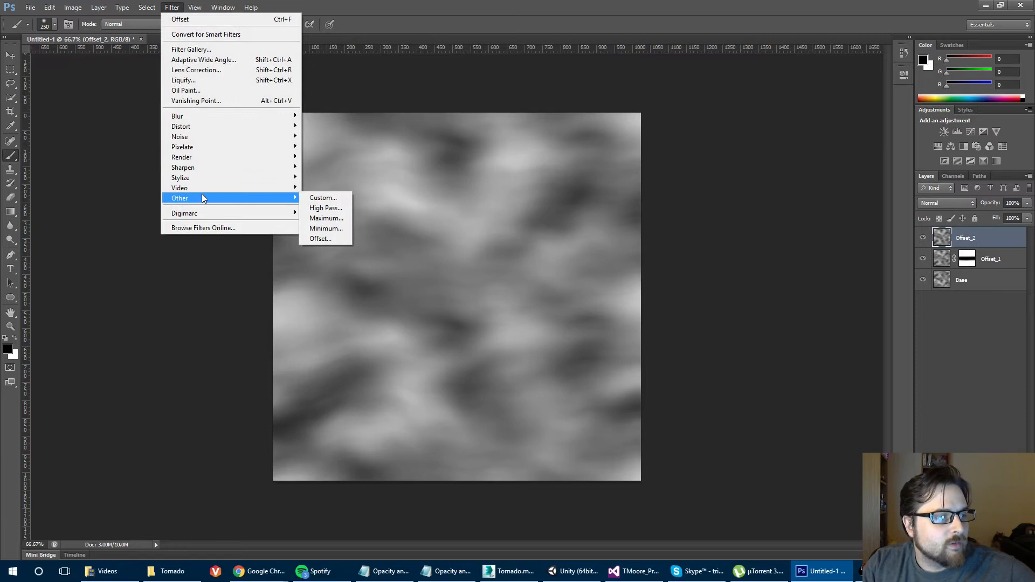
left_click(323, 240)
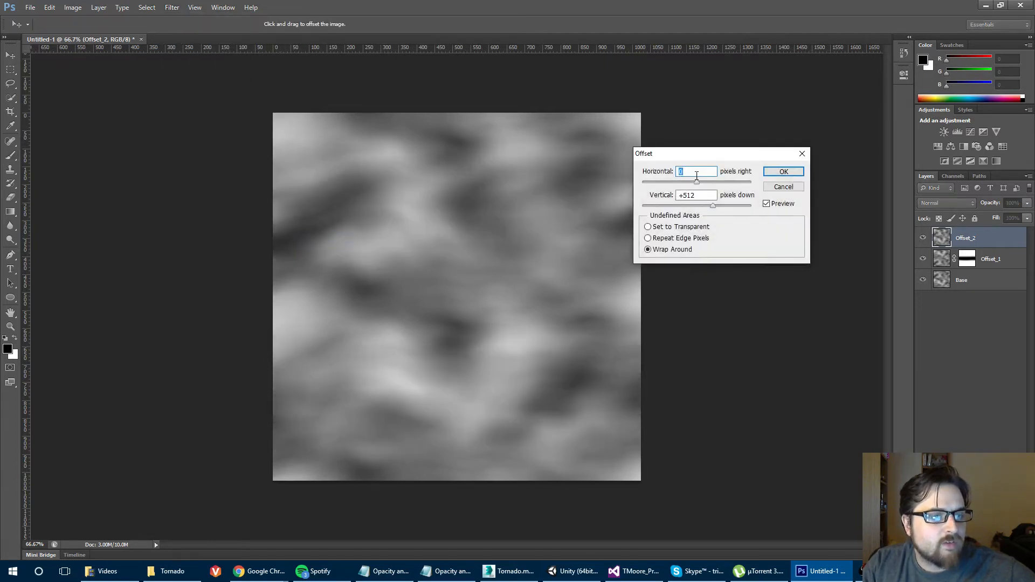
type("512")
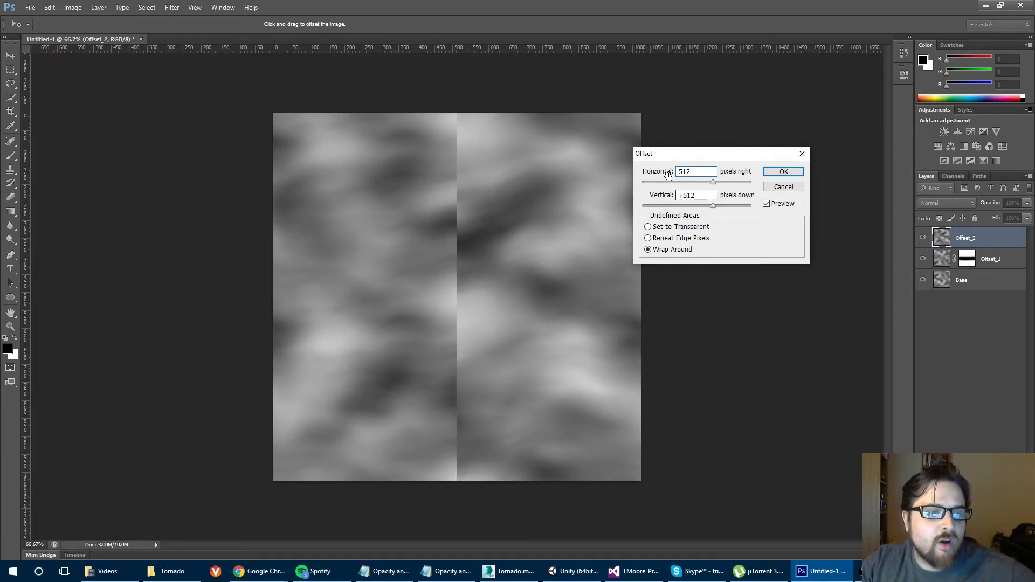
left_click(784, 172)
Add a layer mask to Offset_2 and brush black down the vertical centre seam with the 250 px brush.
key("b")
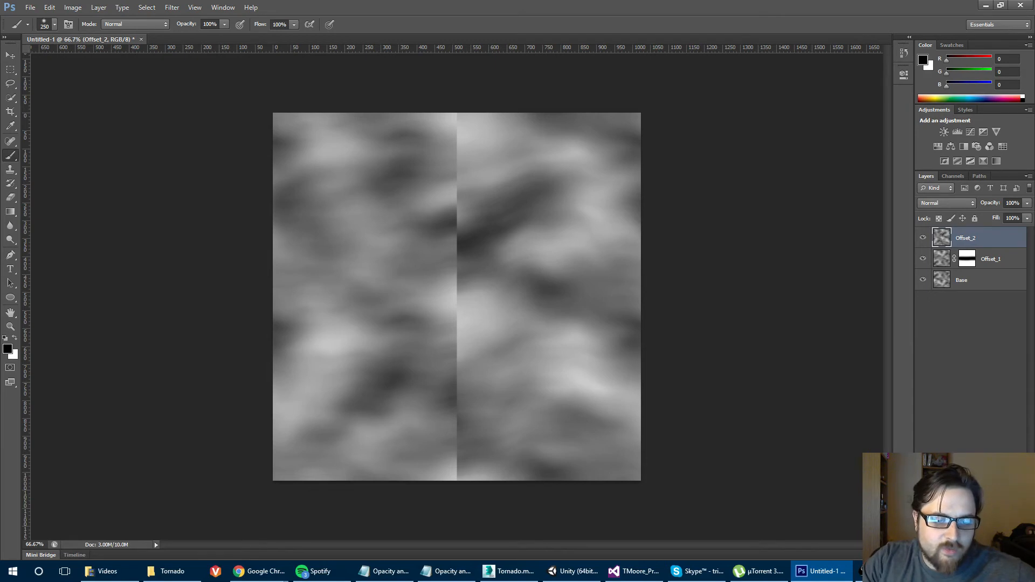
left_click(959, 555)
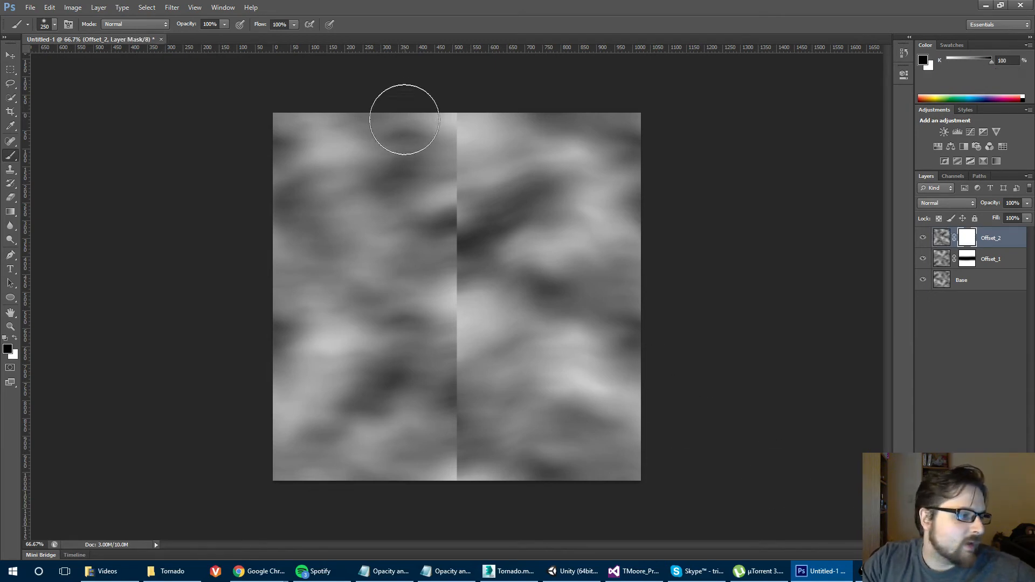
left_click_drag(455, 99, 462, 513)
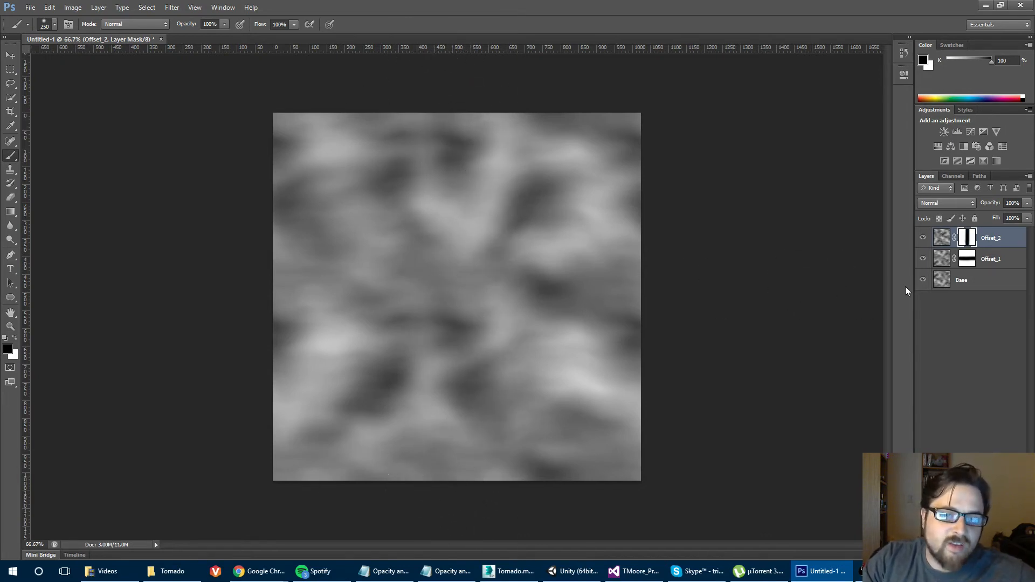
Stamp Base, Offset_1 and Offset_2 into a new merged layer and name it "Final Tiling".
left_click(960, 290)
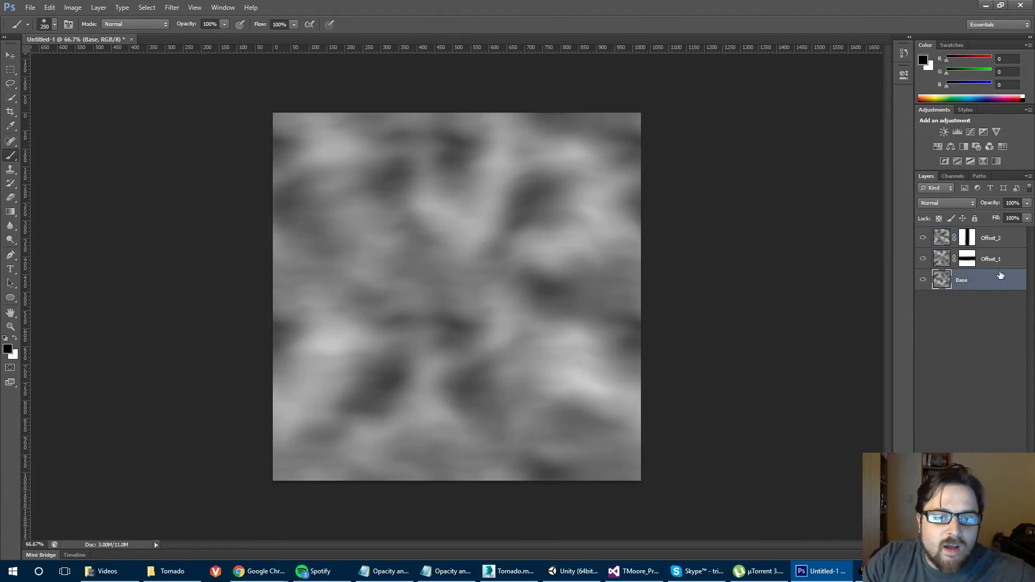
left_click(987, 242, "shift")
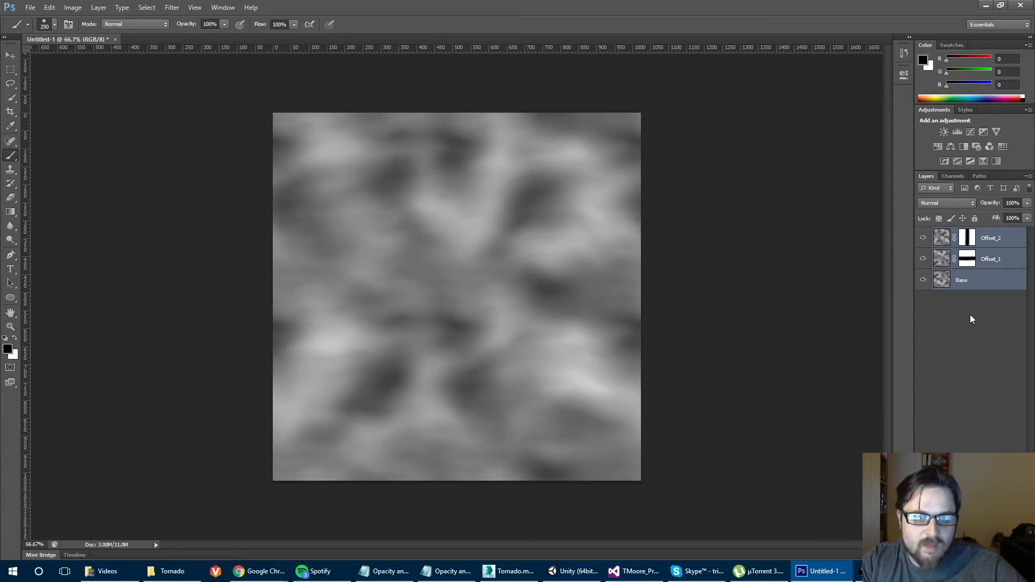
left_click(1002, 352)
left_click(991, 285)
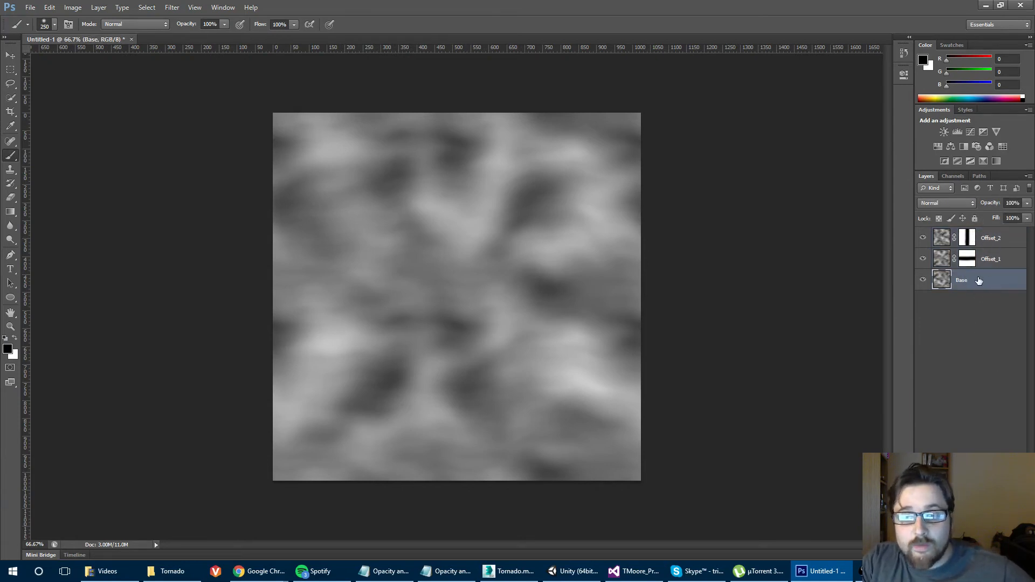
left_click(987, 241, "shift")
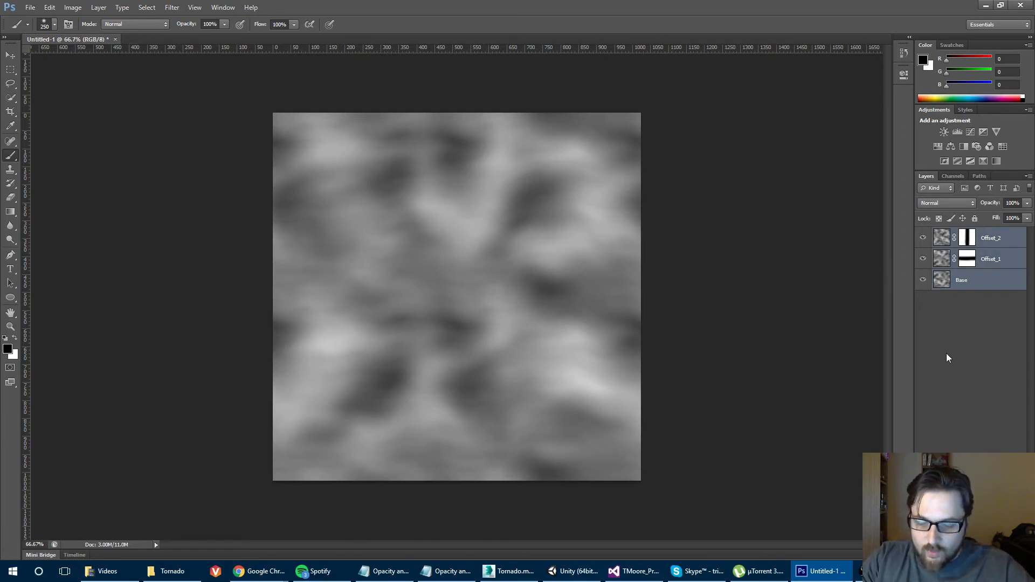
key("ctrl+alt+shift+e")
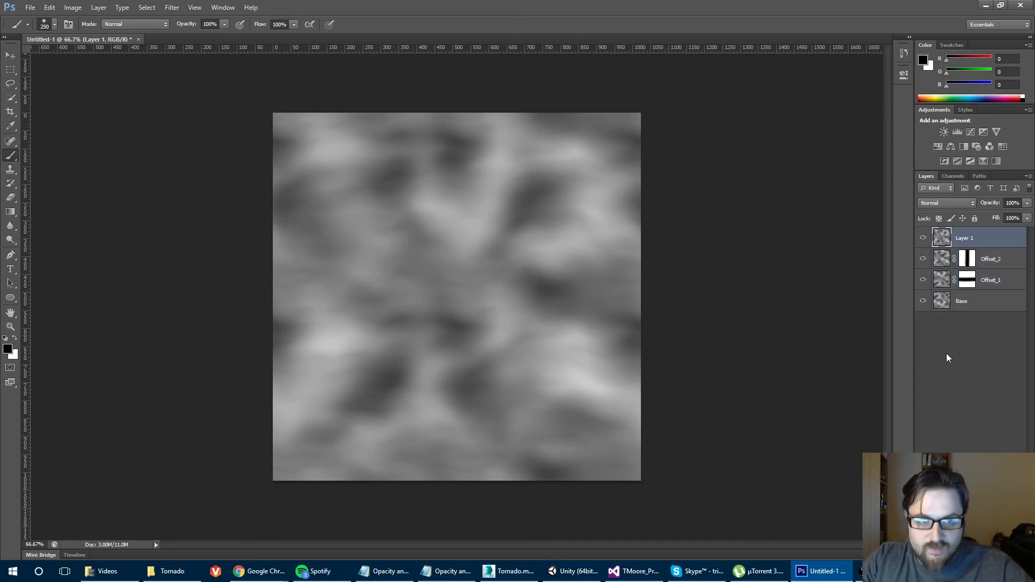
double_click(963, 239)
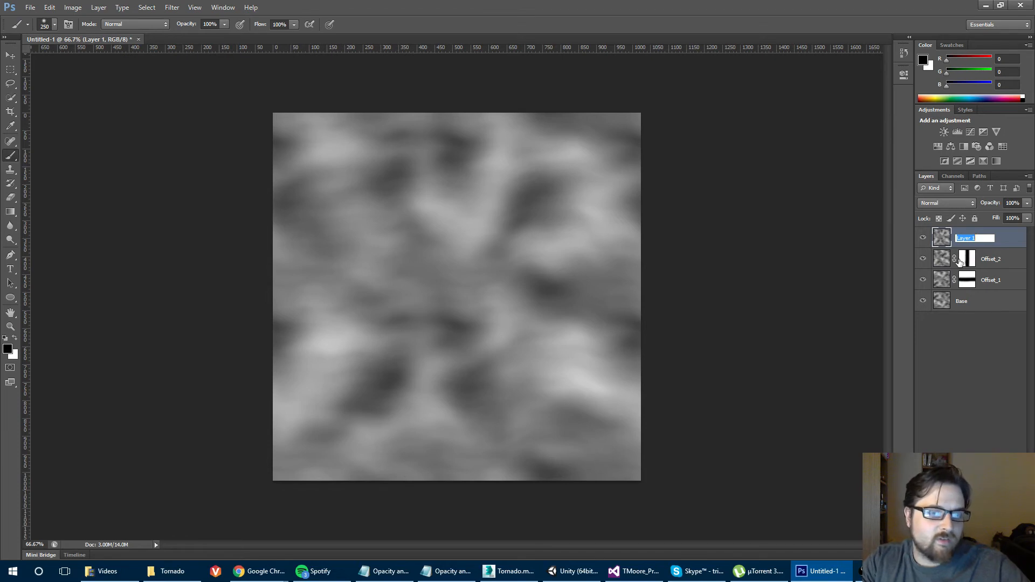
type("Final")
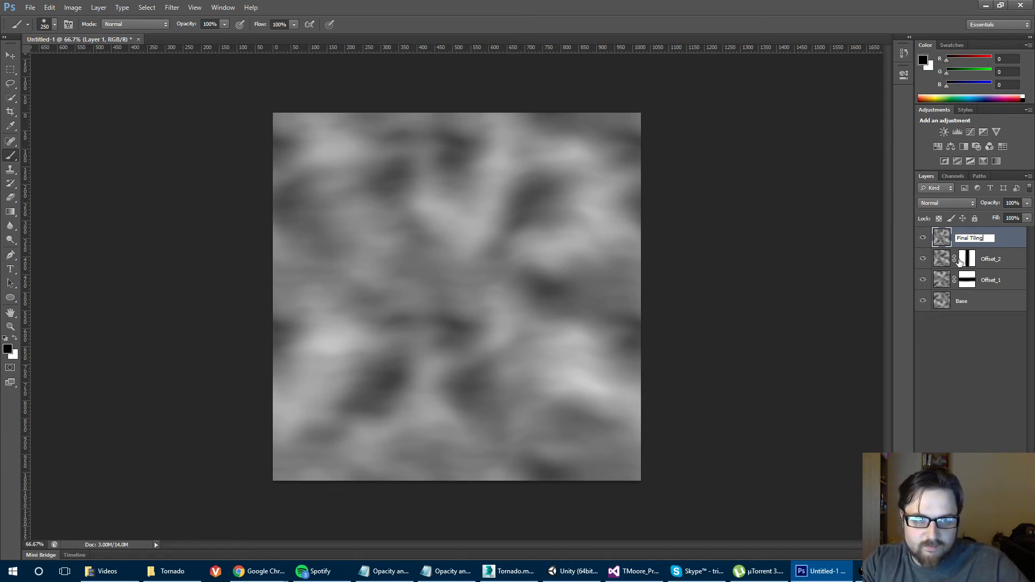
type(" Tiling")
key("Return")
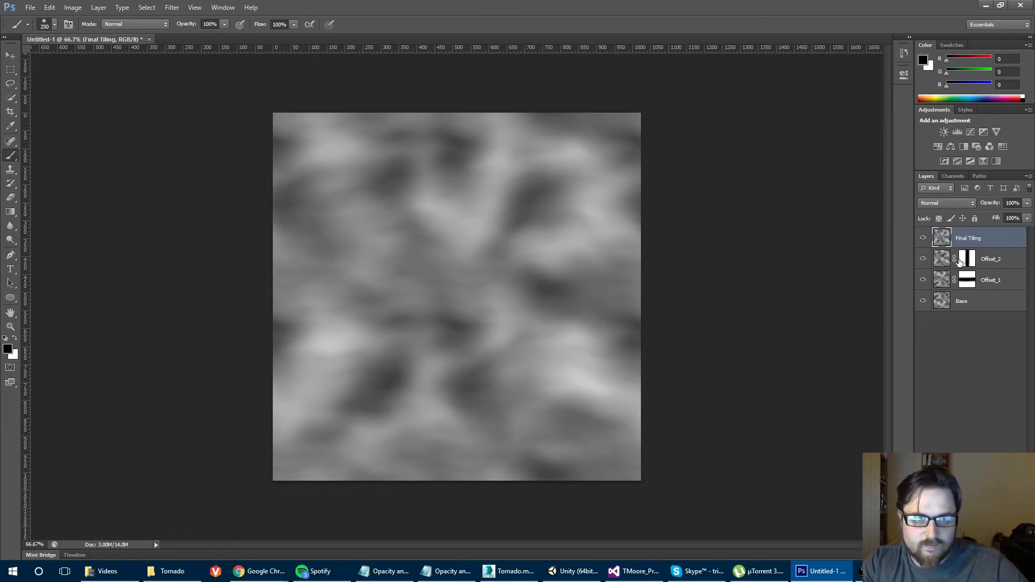
Define the Final Tiling texture as a pattern named "TilingSmoke".
left_click(50, 7)
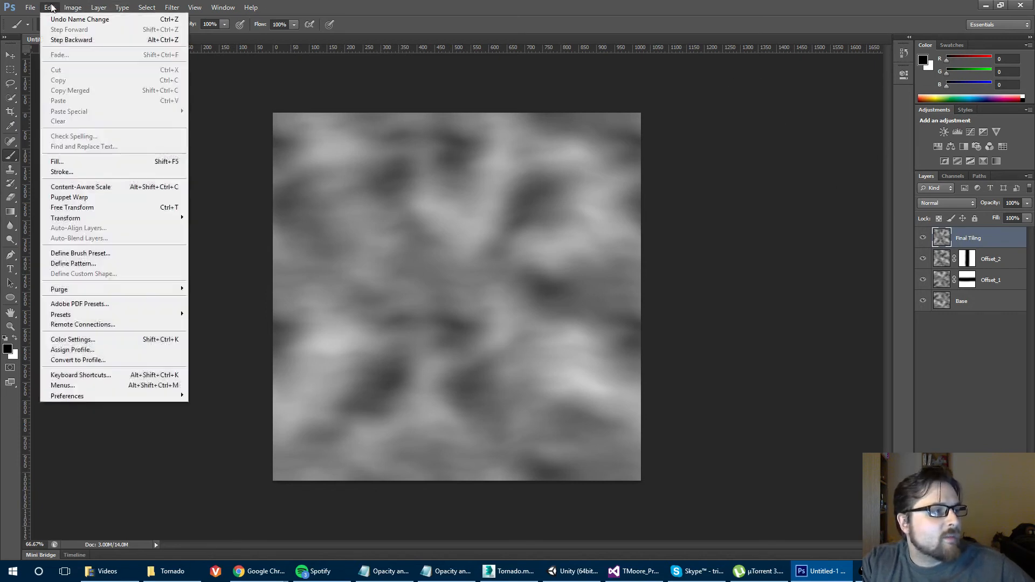
left_click(73, 265)
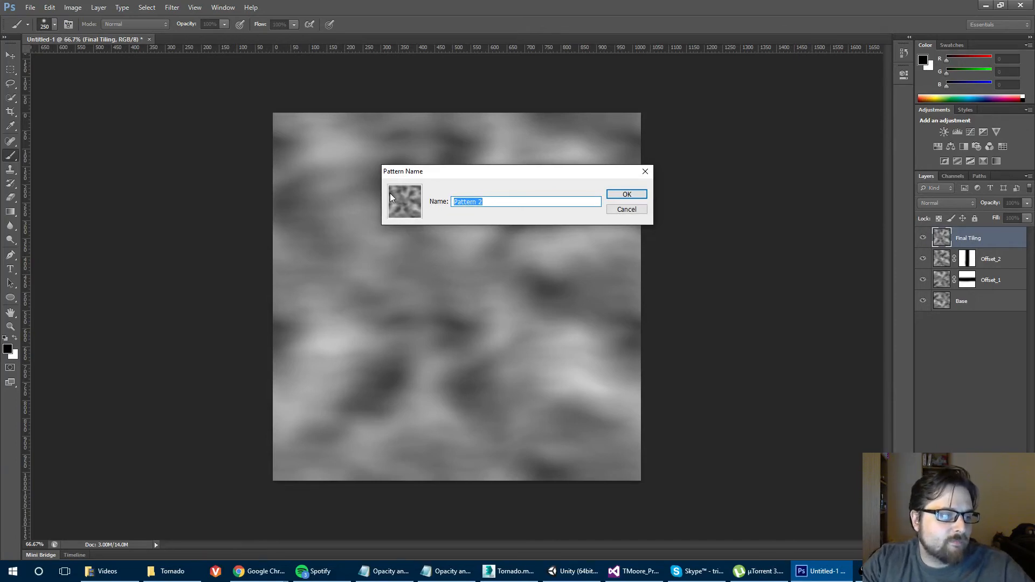
type("TilingSmoke")
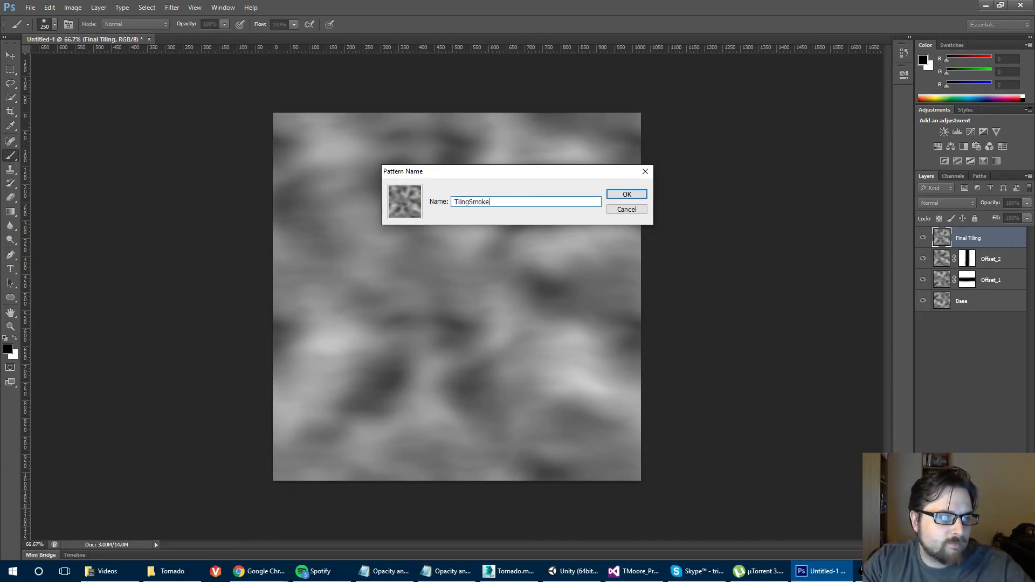
key("Return")
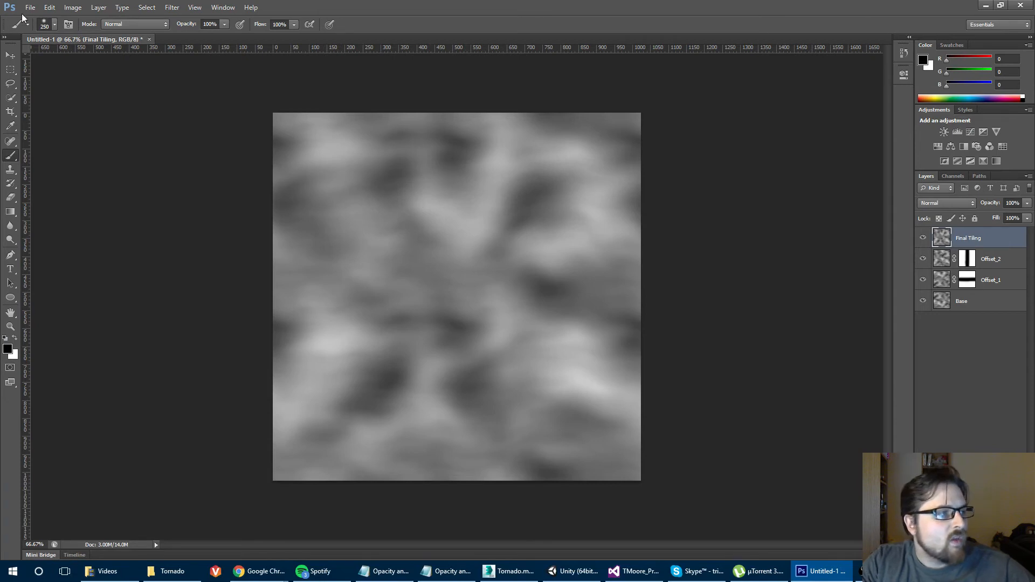
Create a 1024 × 1024 pixel white RGB document named "TilingTest" and convert its background into a regular layer.
left_click(26, 9)
left_click(32, 19)
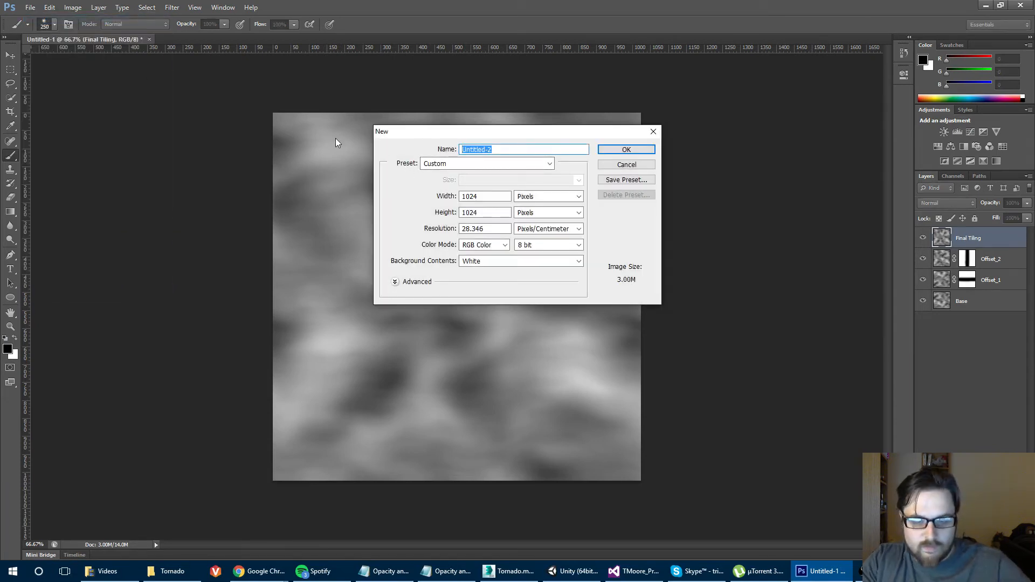
type("C")
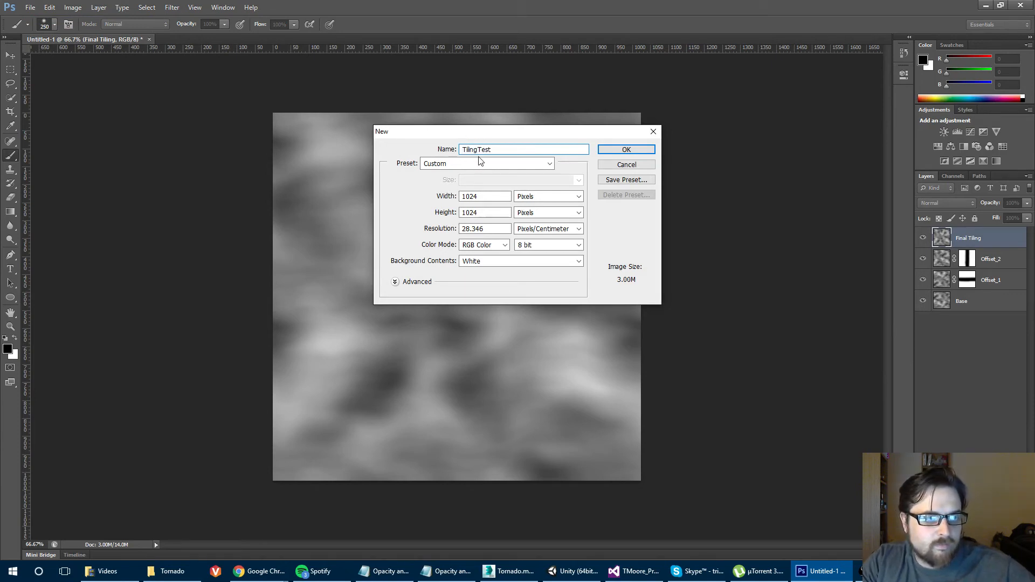
left_click(649, 151)
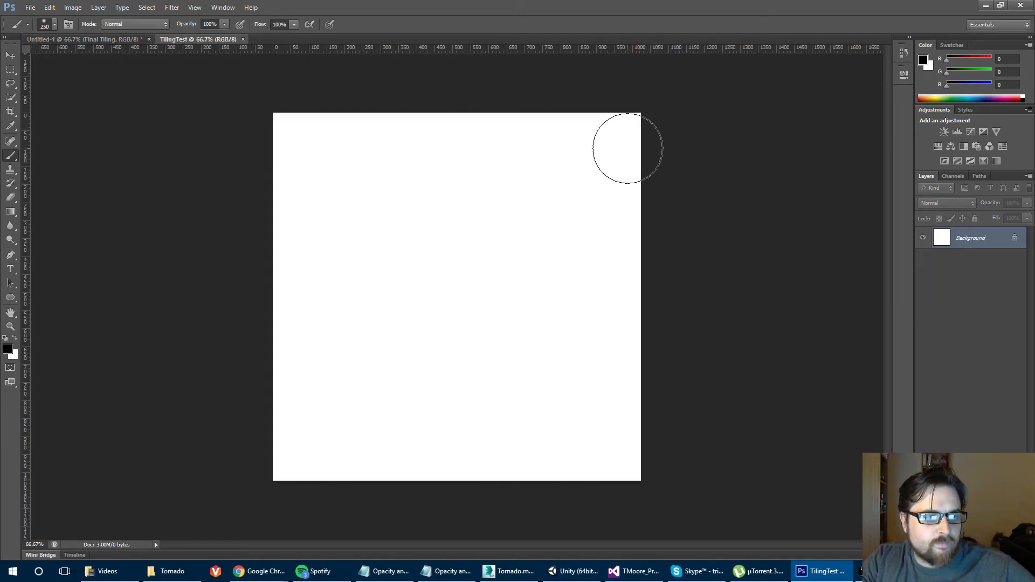
double_click(964, 243)
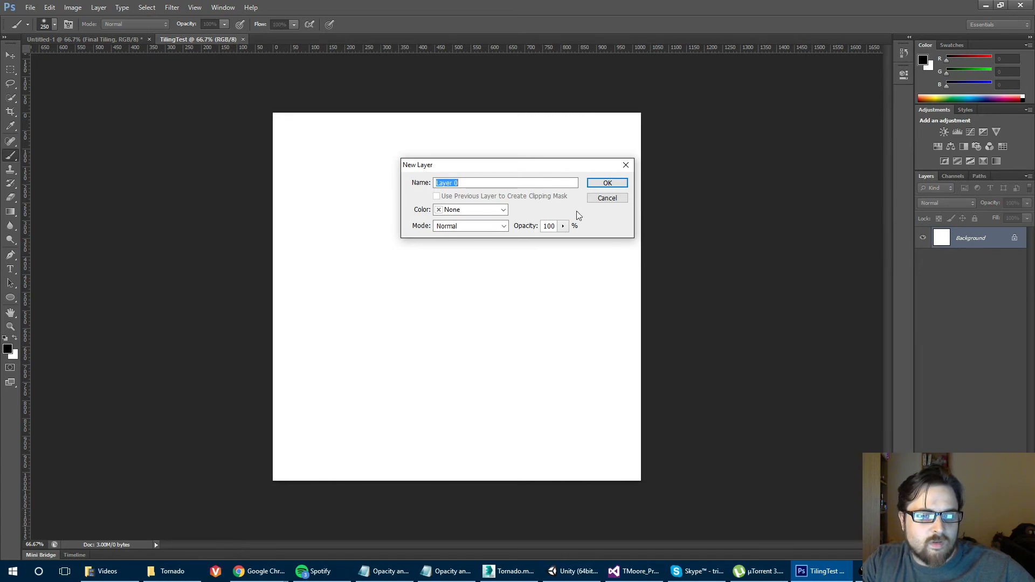
key("Return")
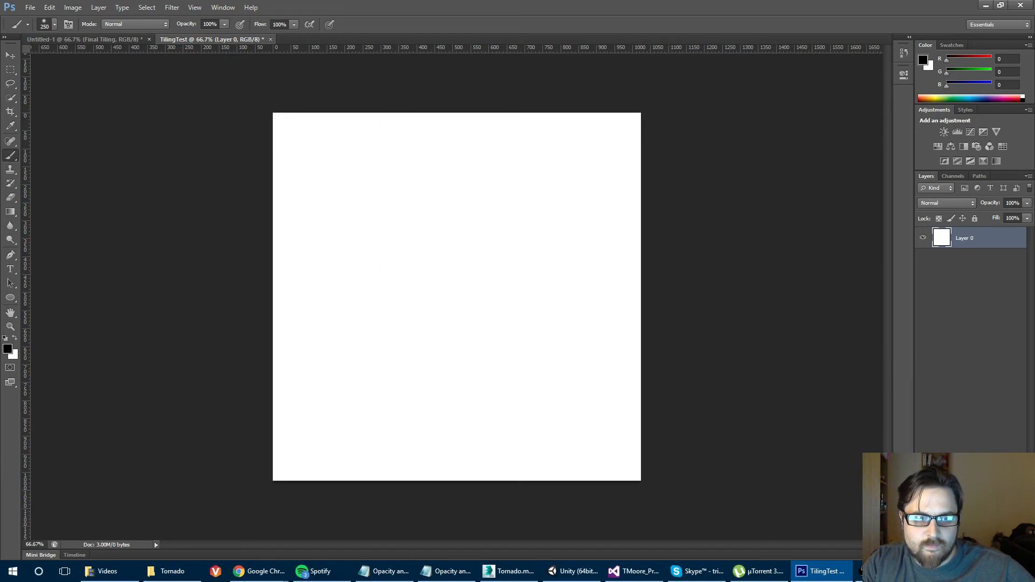
Add a Pattern Overlay effect to the white layer using the newly defined smoke pattern at 100% opacity.
left_click(949, 556)
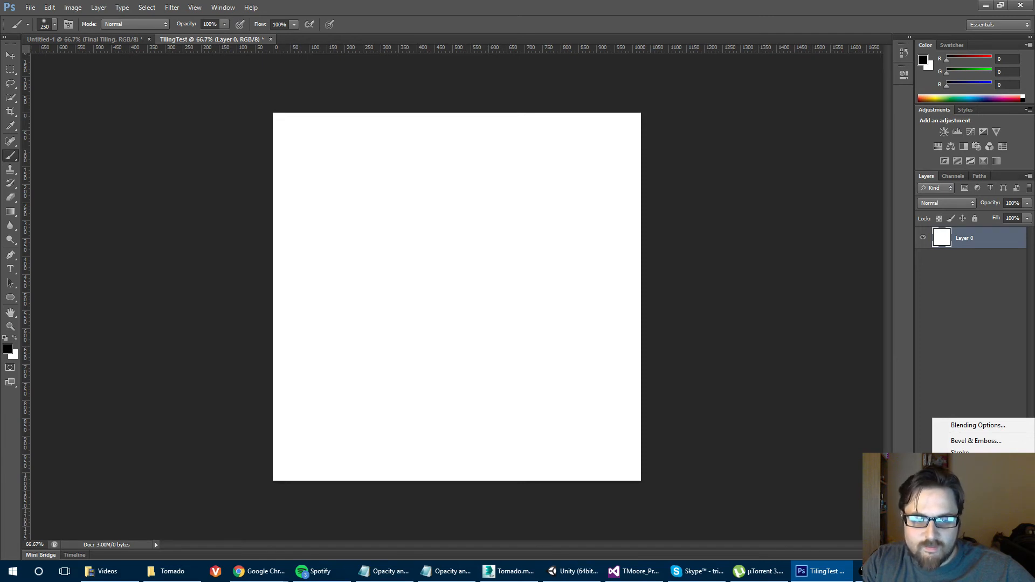
left_click(971, 524)
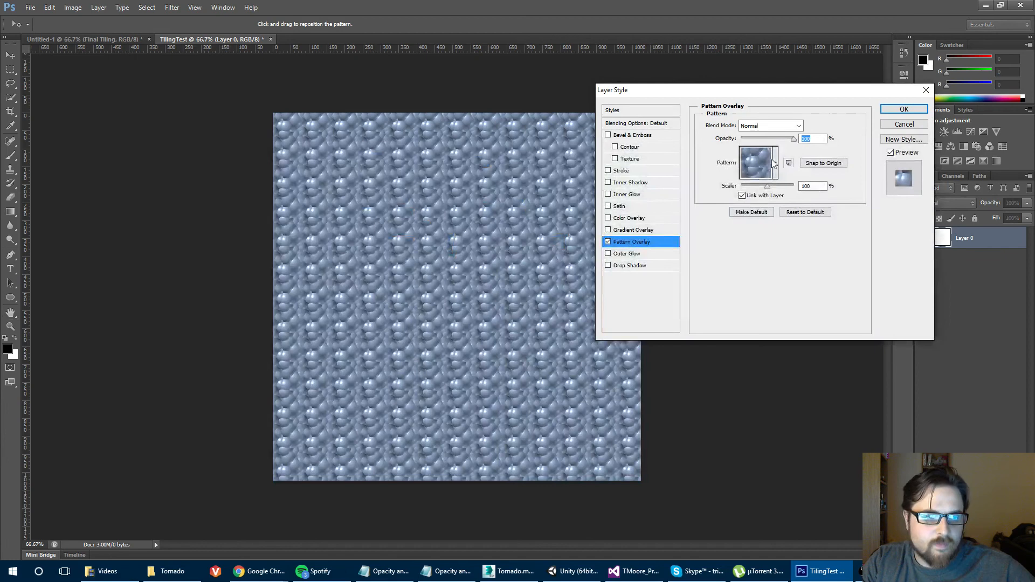
left_click(775, 161)
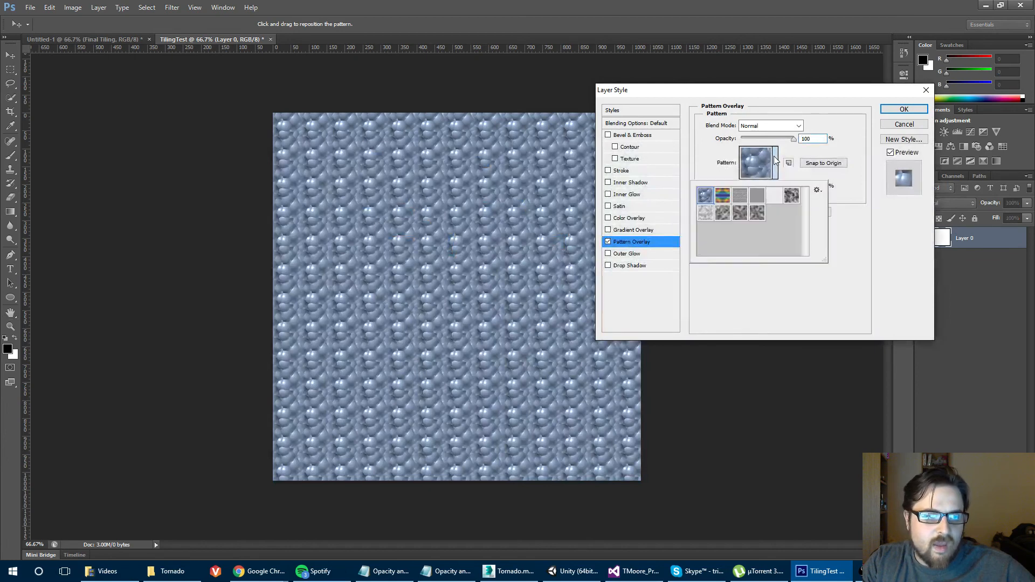
left_click(757, 215)
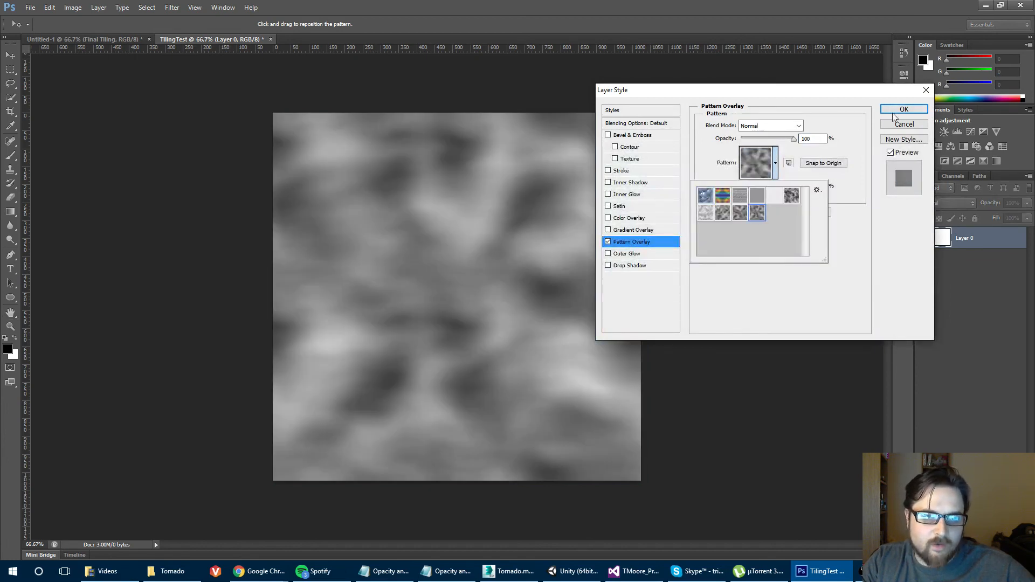
left_click(897, 107)
left_click(897, 106)
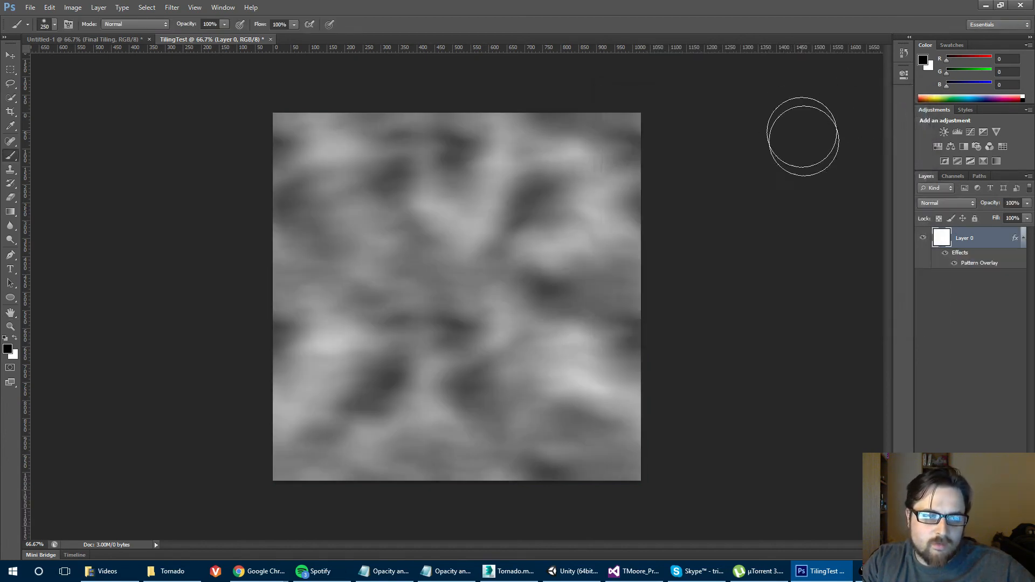
Reduce the scale of the pattern overlay slightly below 100% to check the repeats for seams.
double_click(972, 264)
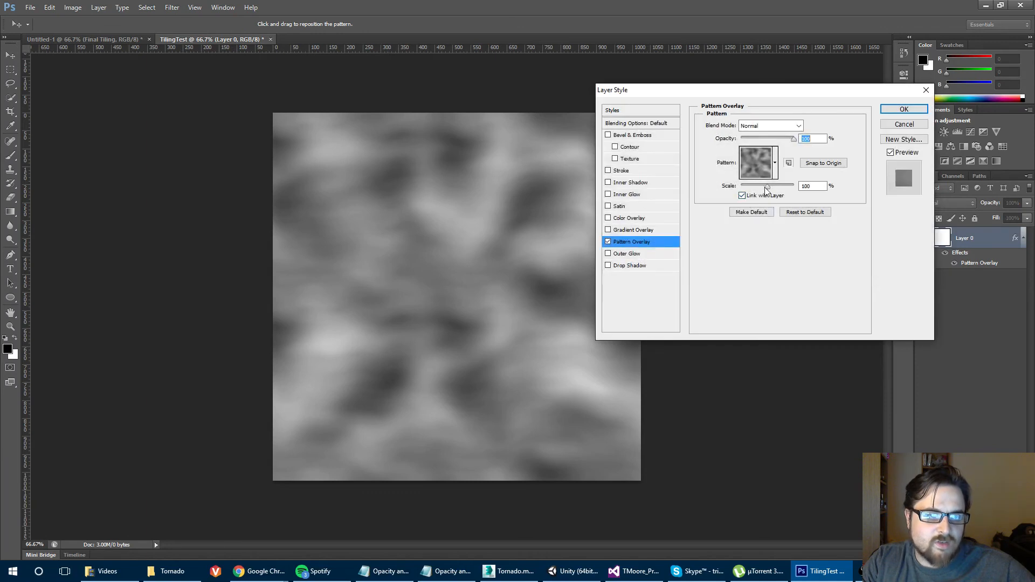
mouse_move(766, 187)
left_mouse_down()
mouse_move(736, 193)
mouse_move(766, 194)
left_mouse_up()
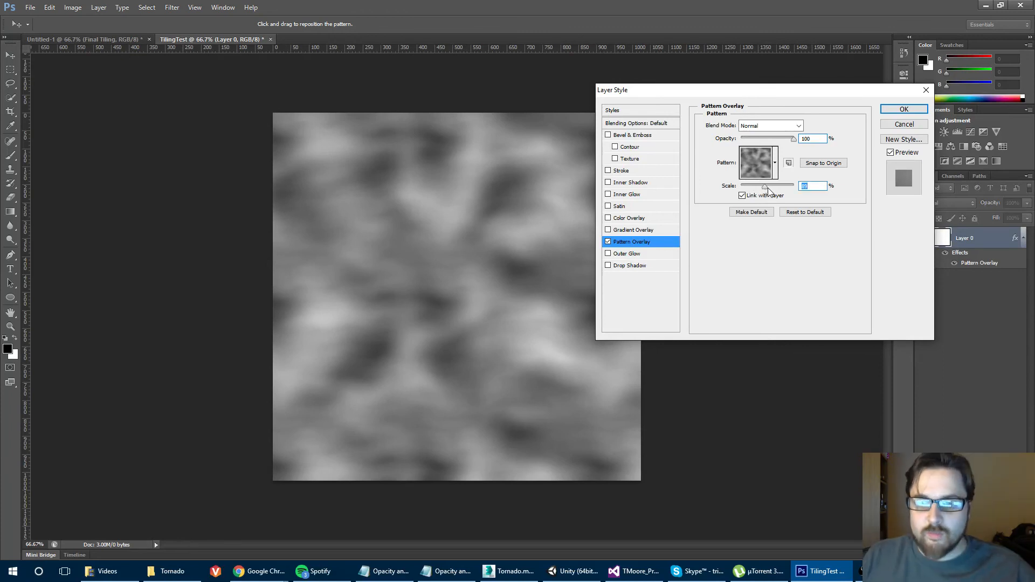
left_click(914, 108)
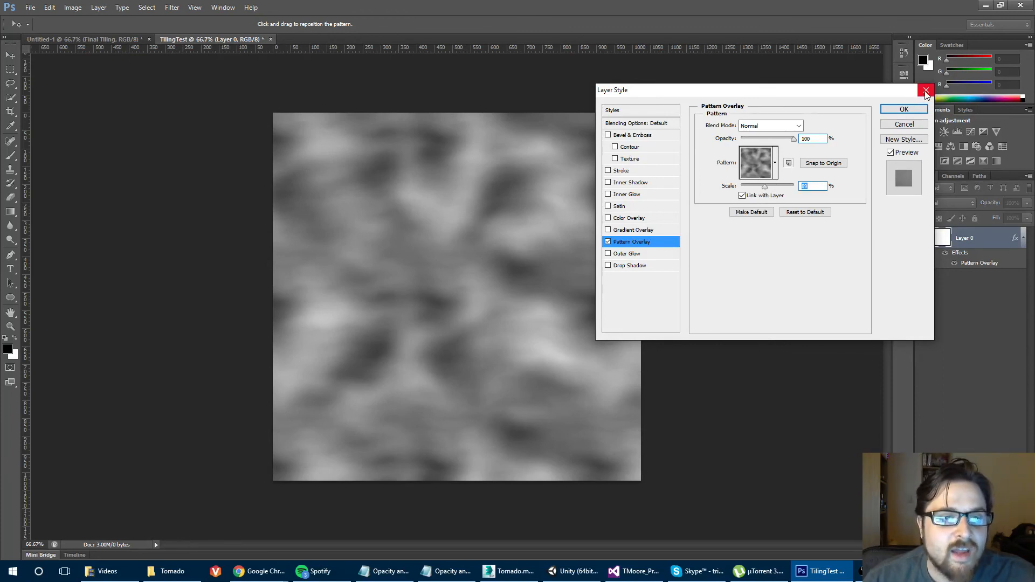
Return to the Untitled-1 document and select the Offset_2 layer's mask.
left_click(90, 40)
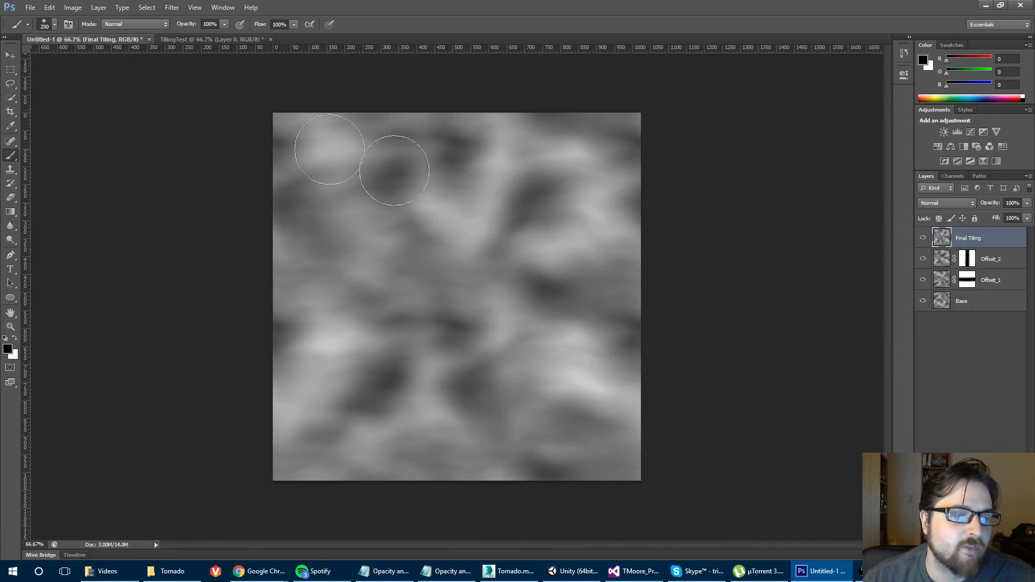
left_click(977, 303)
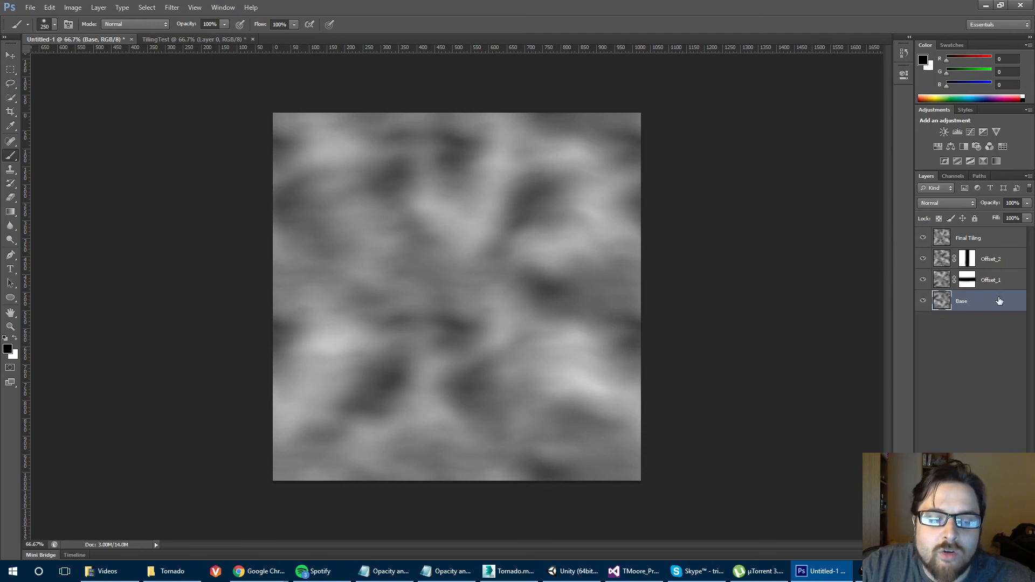
left_click(972, 259)
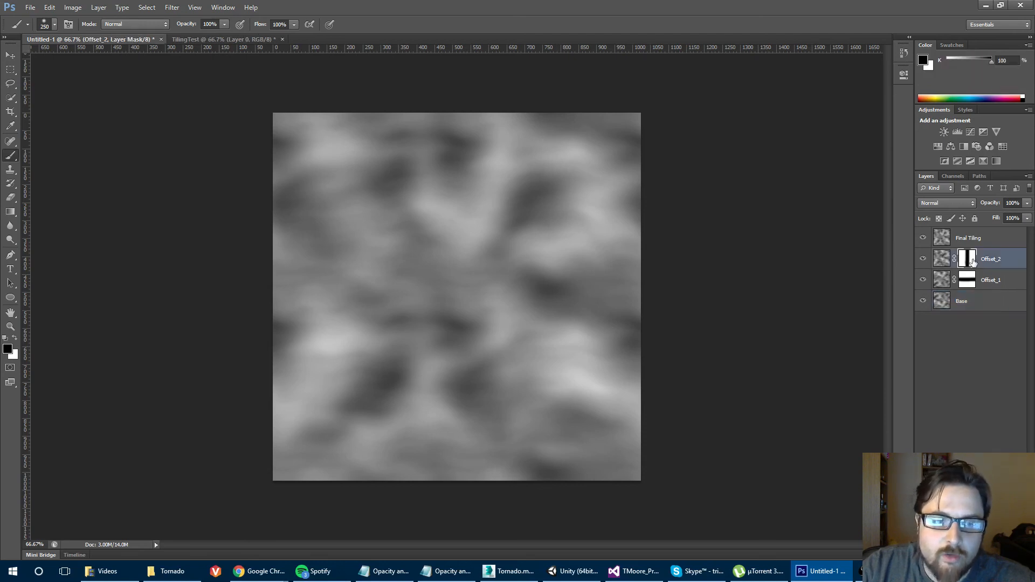